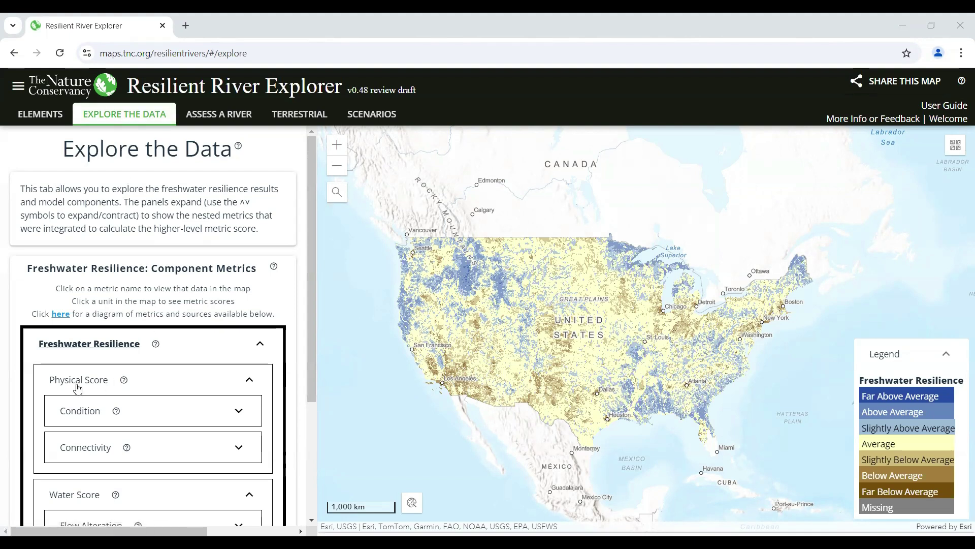
Examine the full Component Metrics & Data Sources diagram for the freshwater resilience model and close it.
click(60, 316)
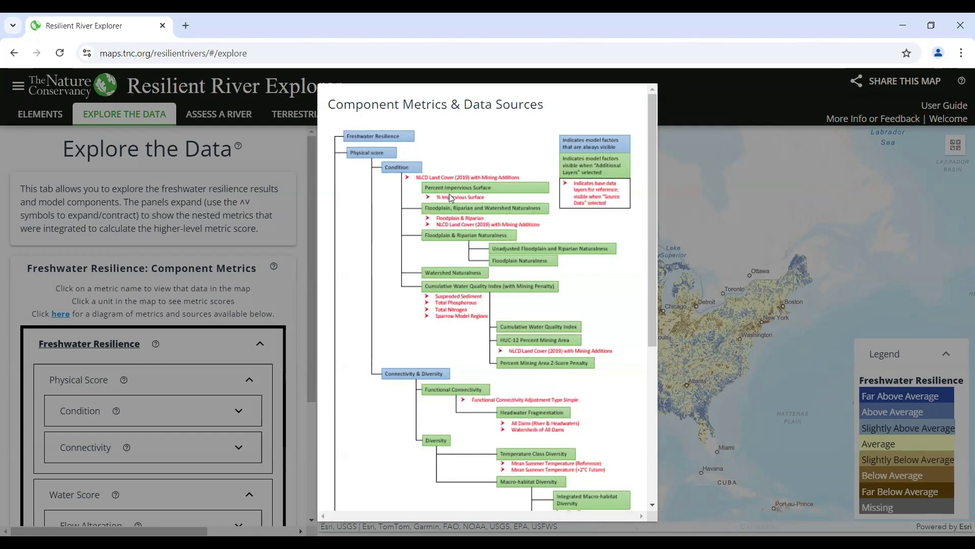
drag(654, 254, 654, 441)
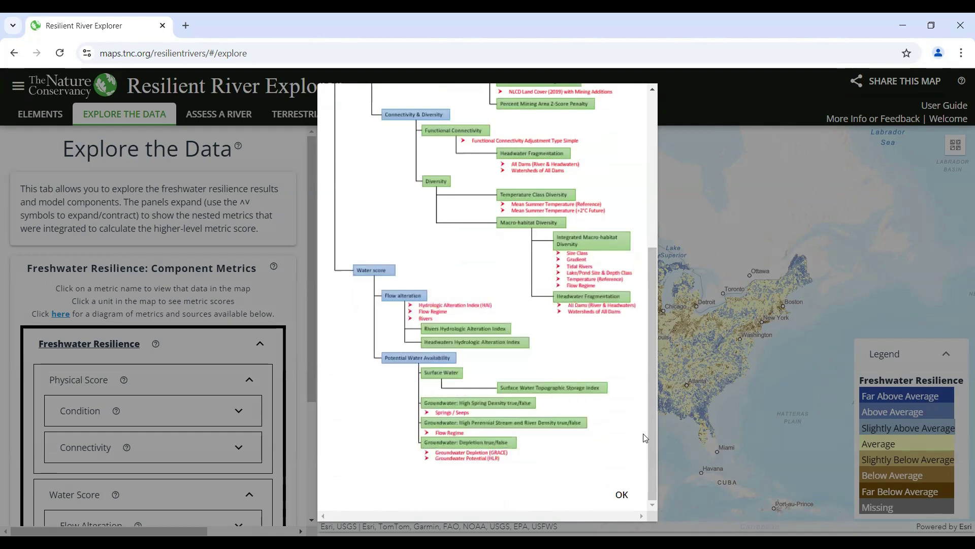
click(623, 495)
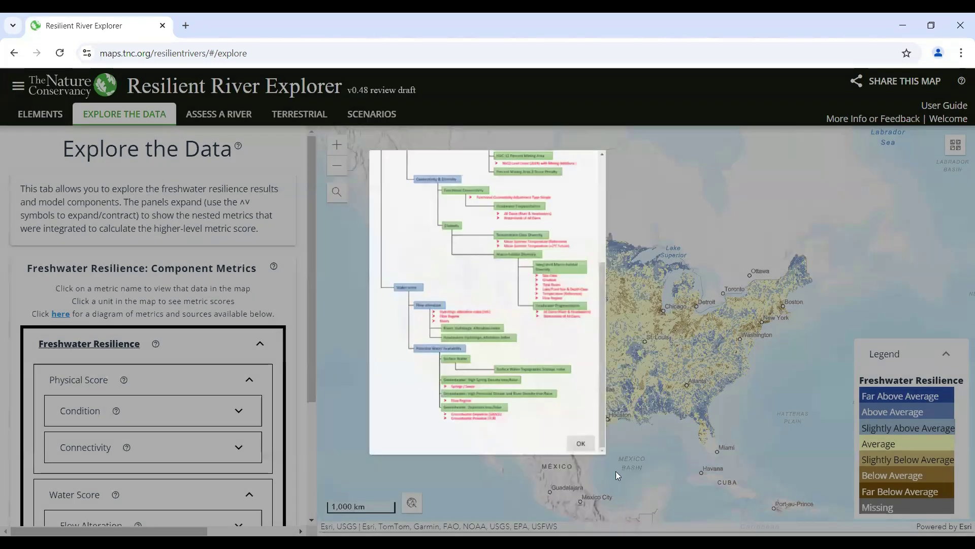
Turn on both Additional Metrics and Source Data for the Freshwater Resilience component metrics.
drag(311, 255, 310, 376)
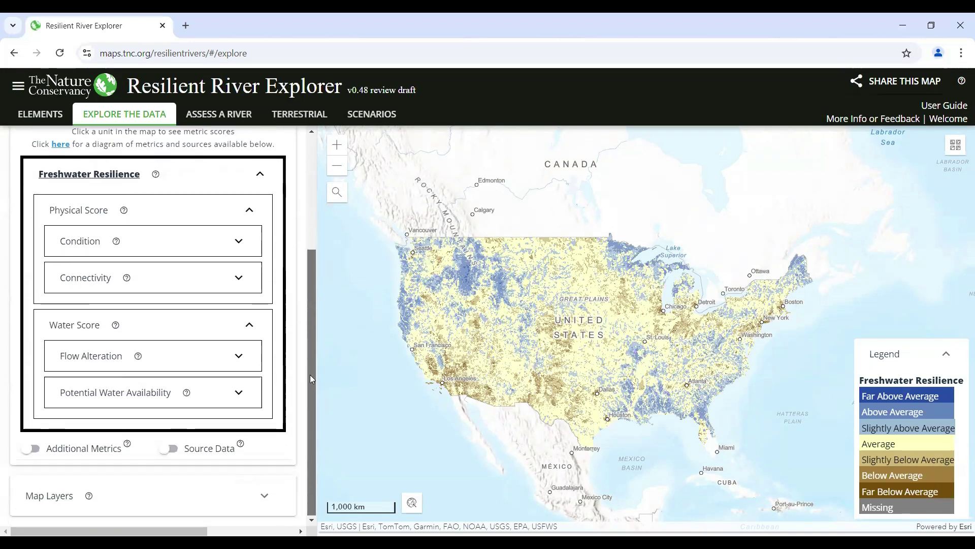
click(30, 449)
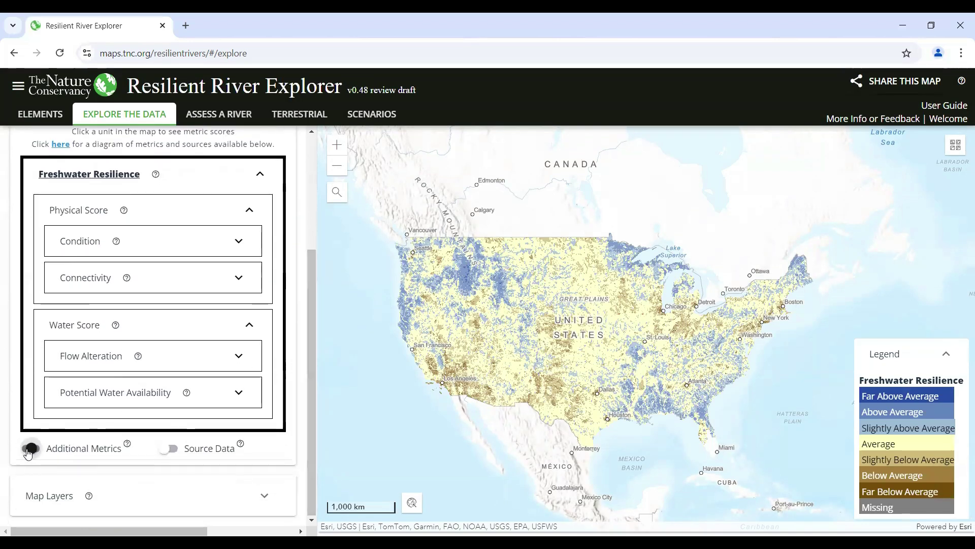
click(167, 448)
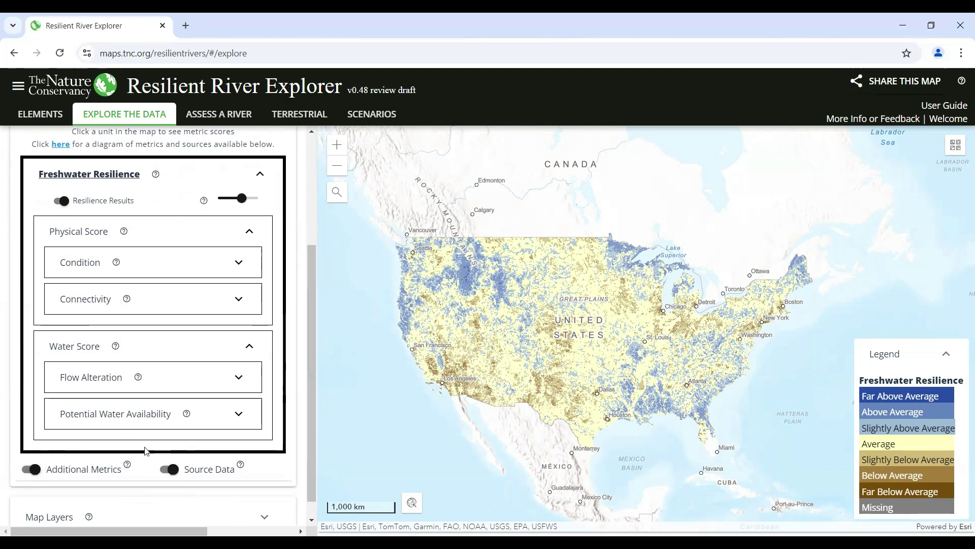
Expand the Map Layers list and display the States boundaries on the map.
drag(311, 277, 307, 459)
click(262, 499)
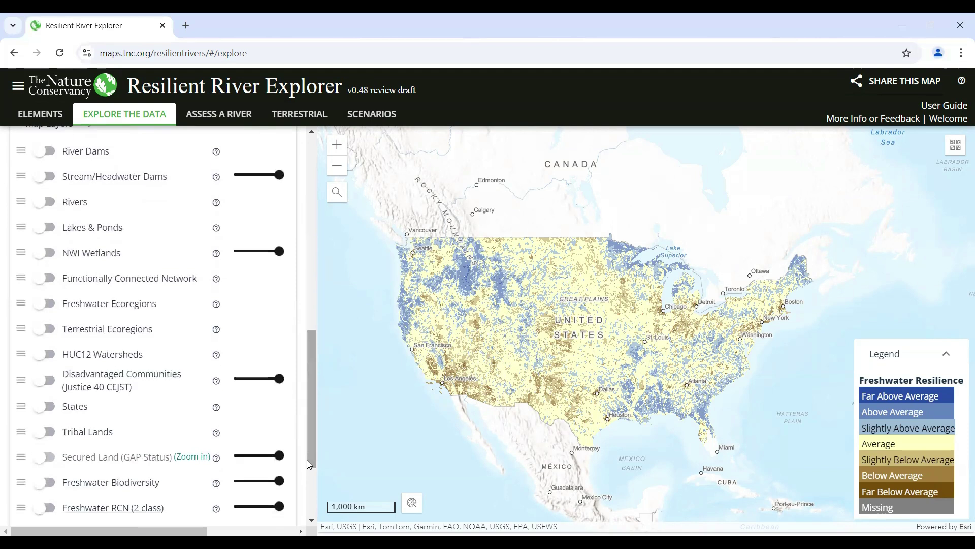
click(40, 410)
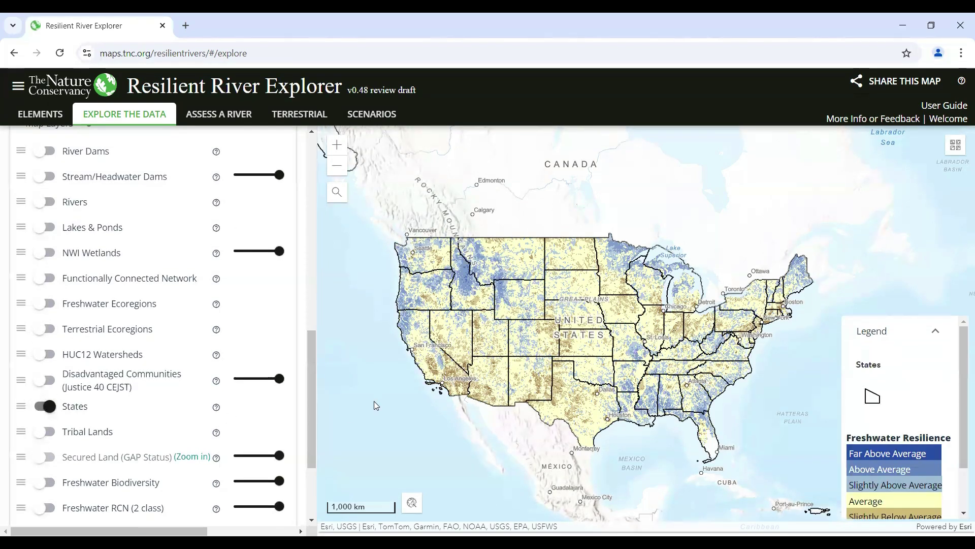
Examine which place types the map search offers and close the search without entering anything.
click(337, 192)
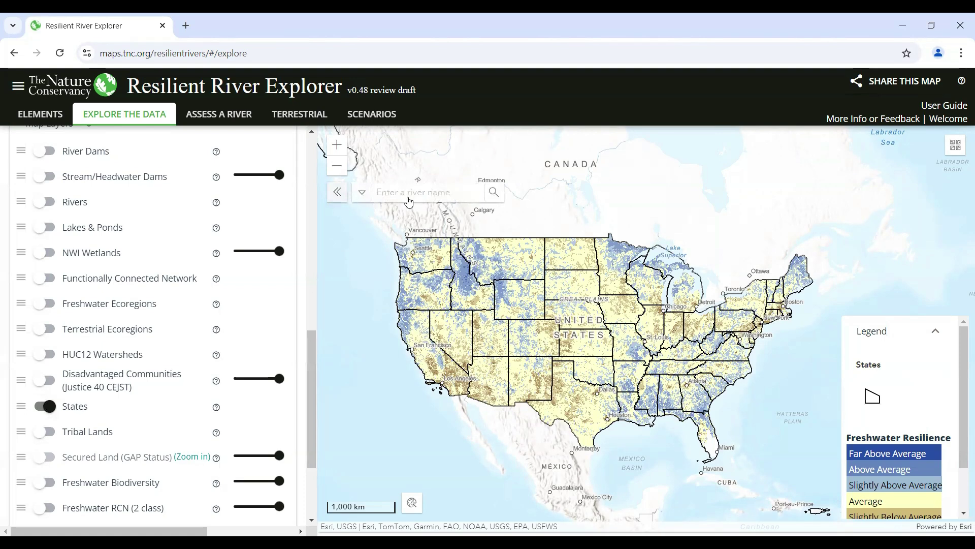
click(362, 195)
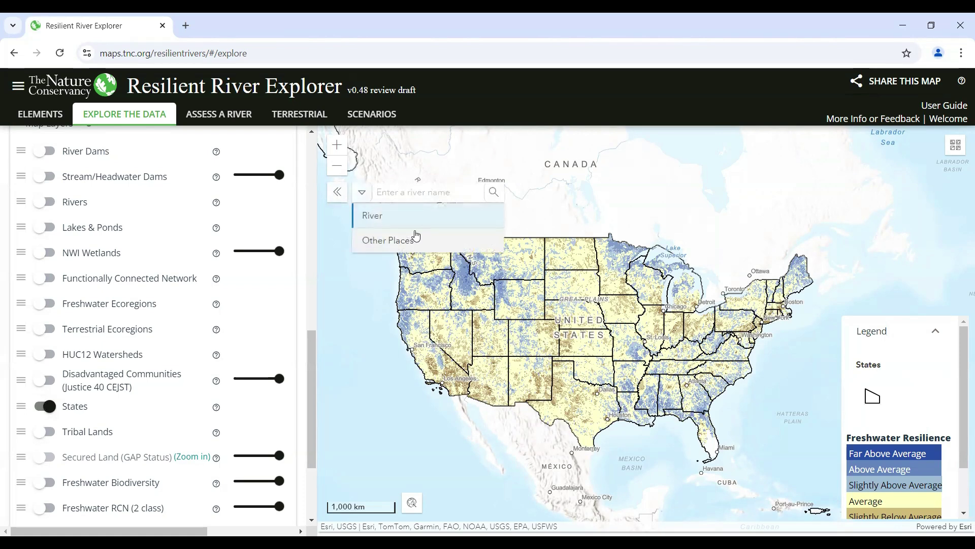
click(344, 199)
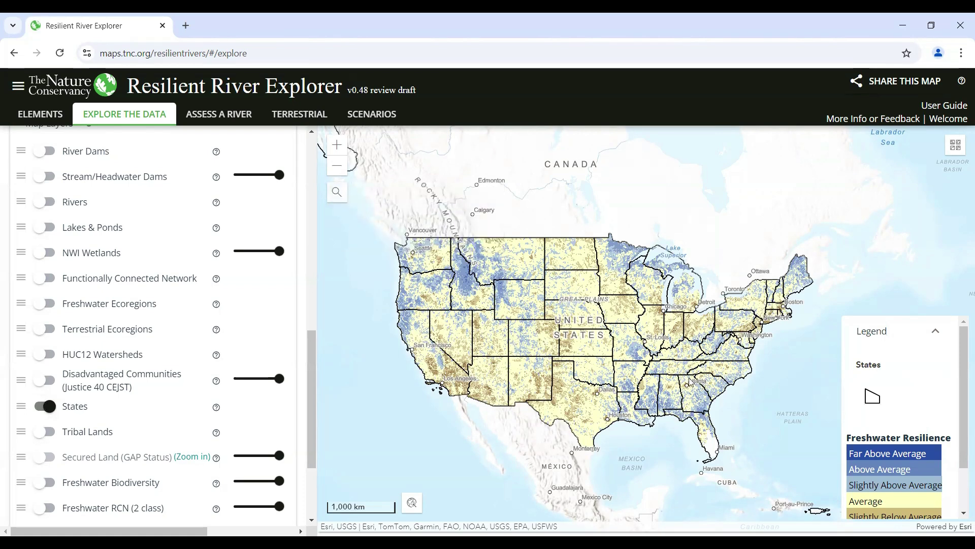
Display the River Dams, Rivers and Functionally Connected Network layers for the area around Chattanooga and Dalton.
scroll(688, 377, up, 2)
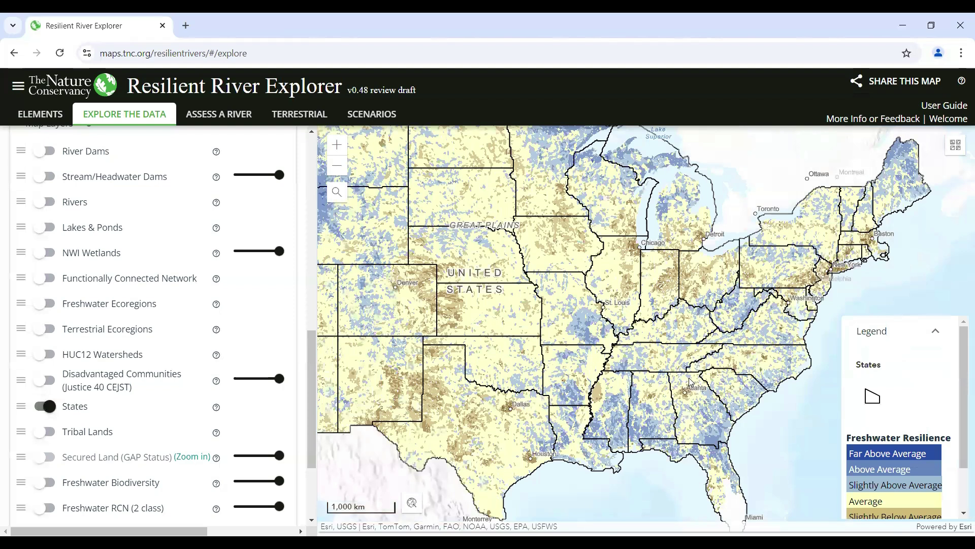
scroll(689, 381, up, 3)
scroll(691, 381, up, 2)
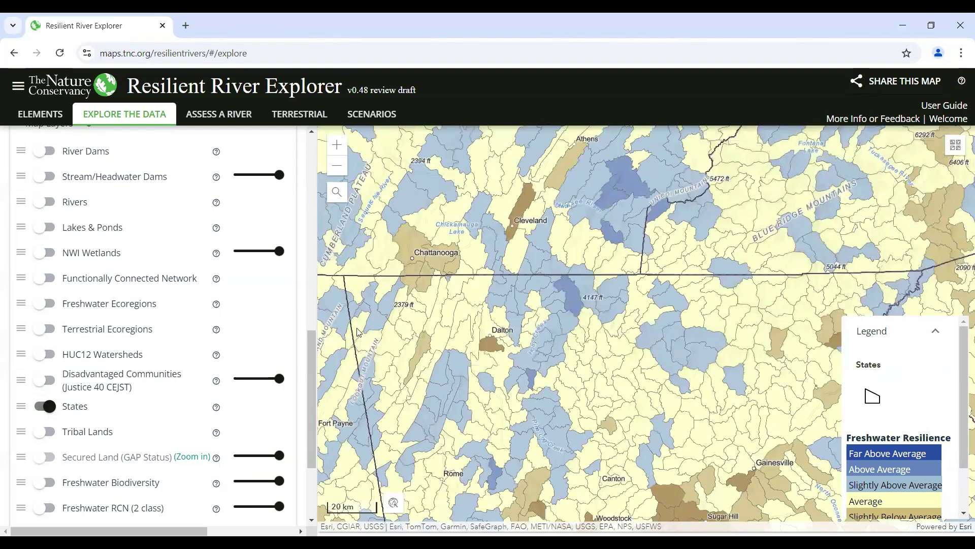
drag(311, 358, 311, 275)
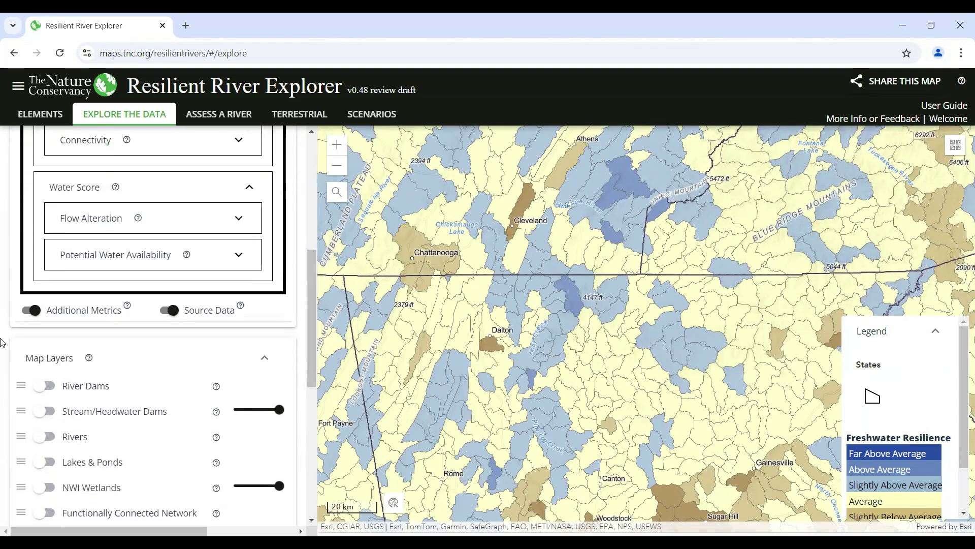
click(39, 387)
click(40, 436)
click(39, 518)
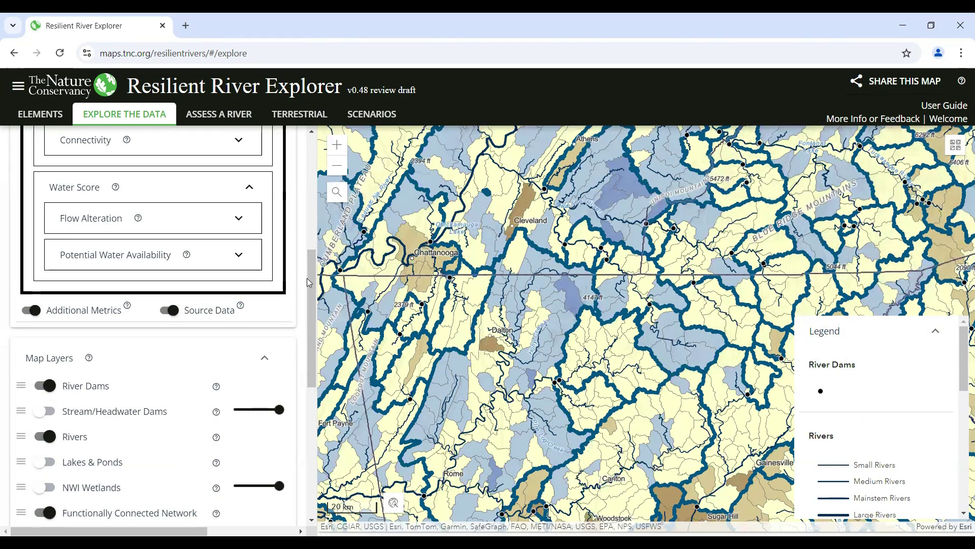
Review the Freshwater Resilience legend classes and switch the map to the Condition metric under Physical Score.
scroll(307, 264, up, 5)
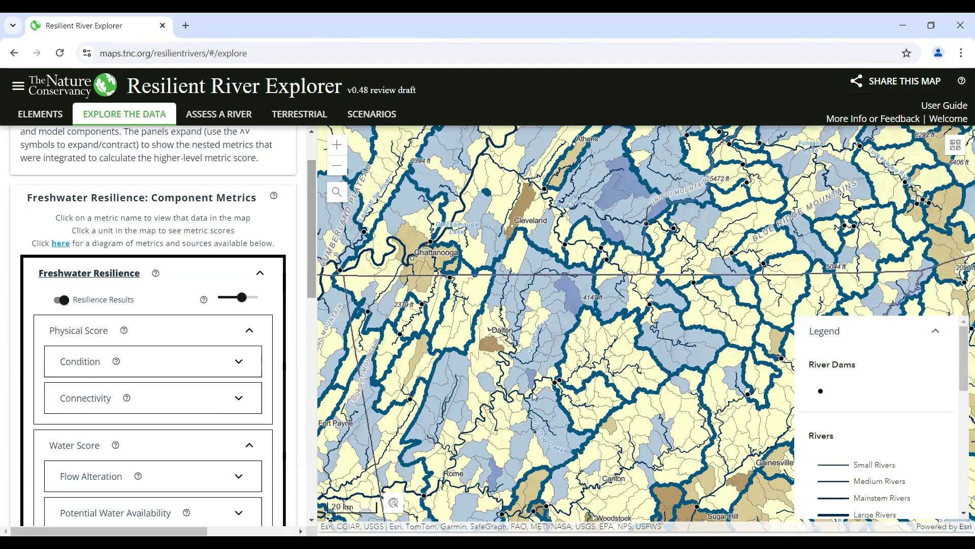
drag(961, 352, 962, 489)
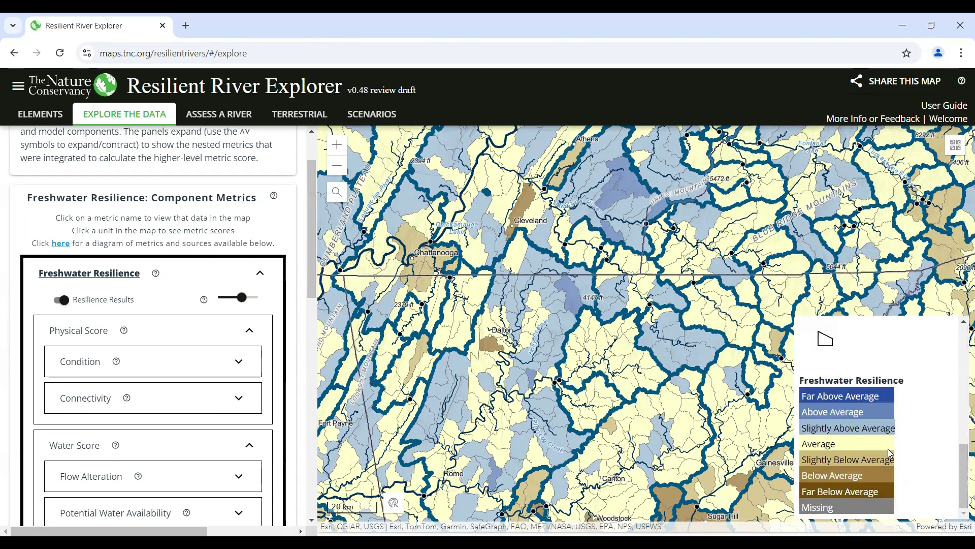
click(77, 368)
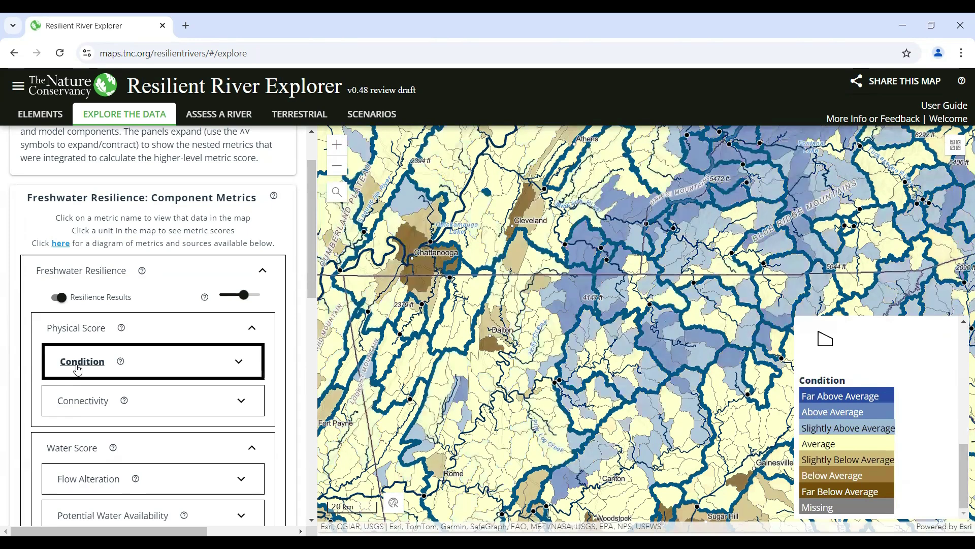
Map the Percent Impervious Surface Override metric nested under Condition and read its description.
drag(311, 284, 316, 305)
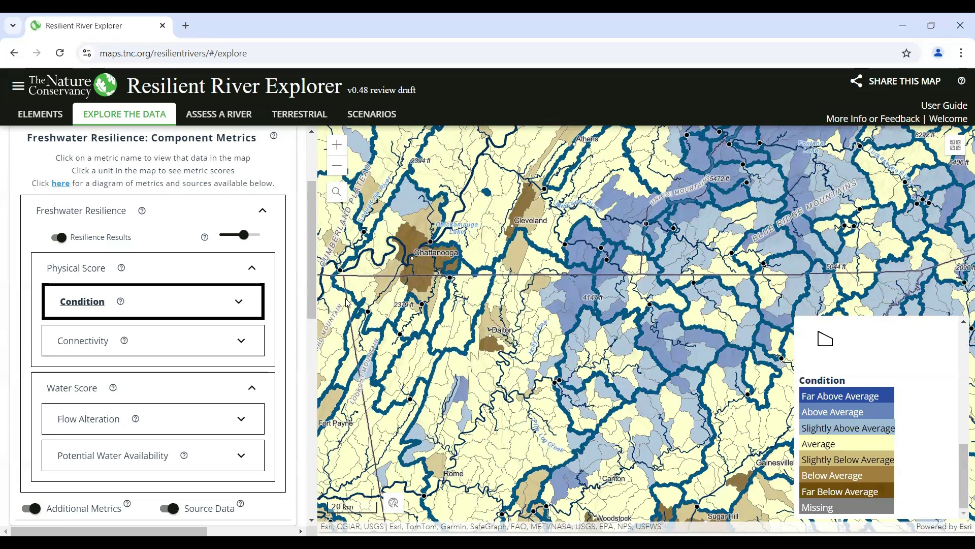
click(241, 301)
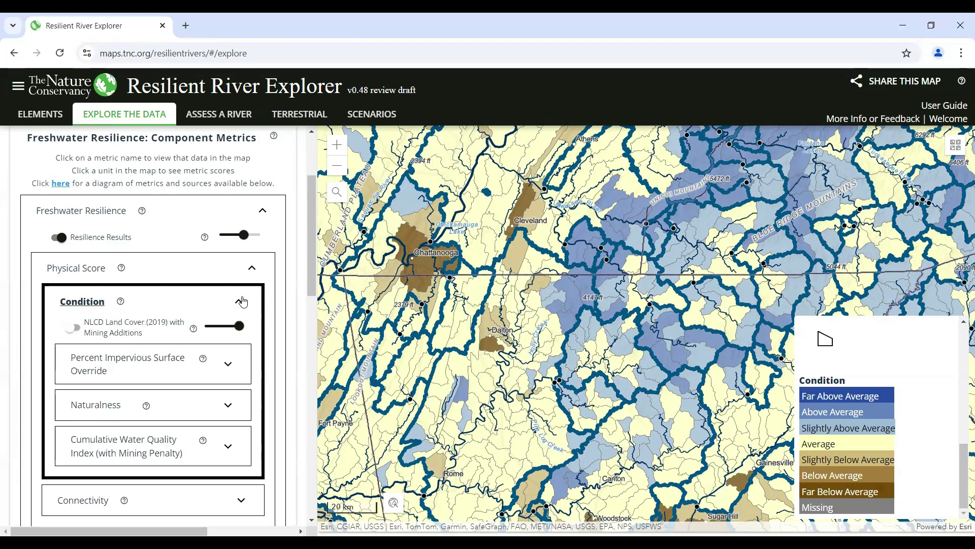
drag(312, 276, 312, 292)
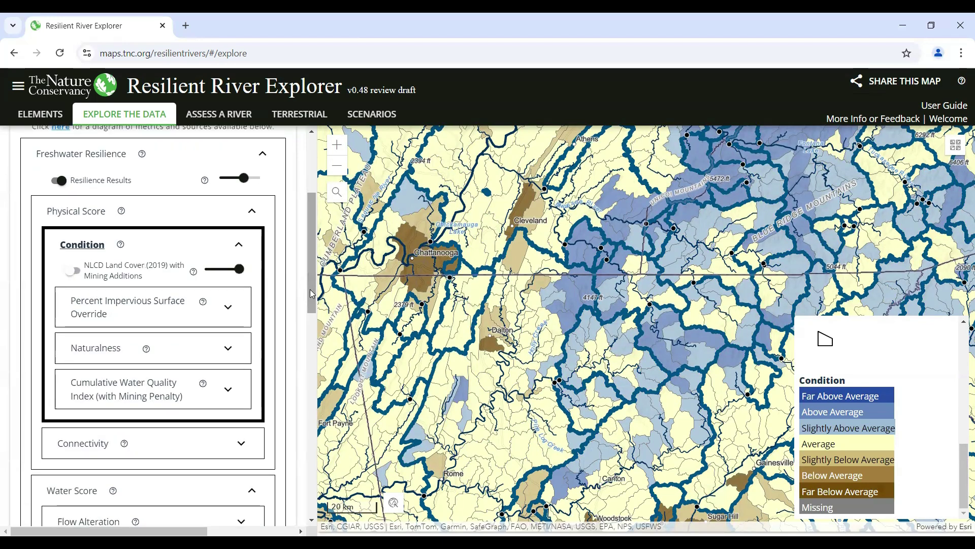
click(127, 318)
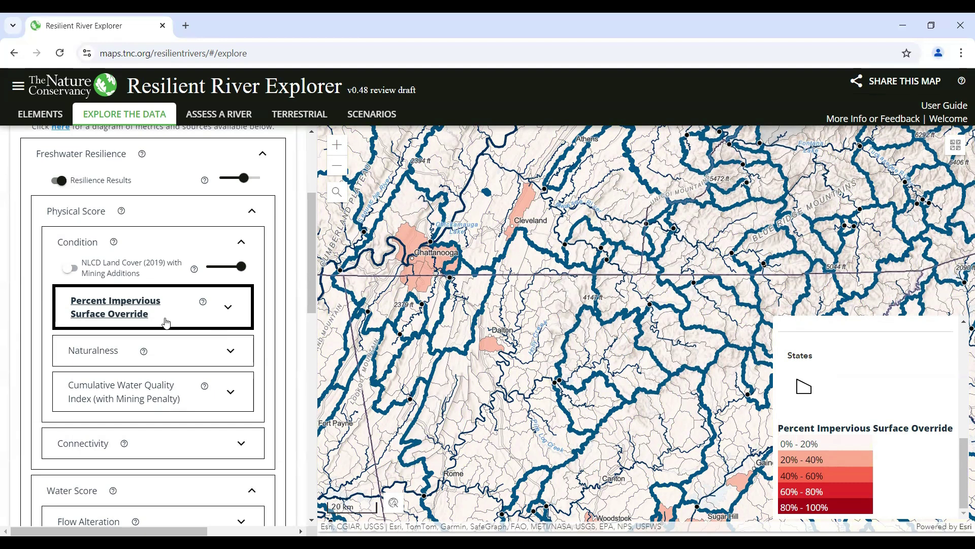
click(203, 304)
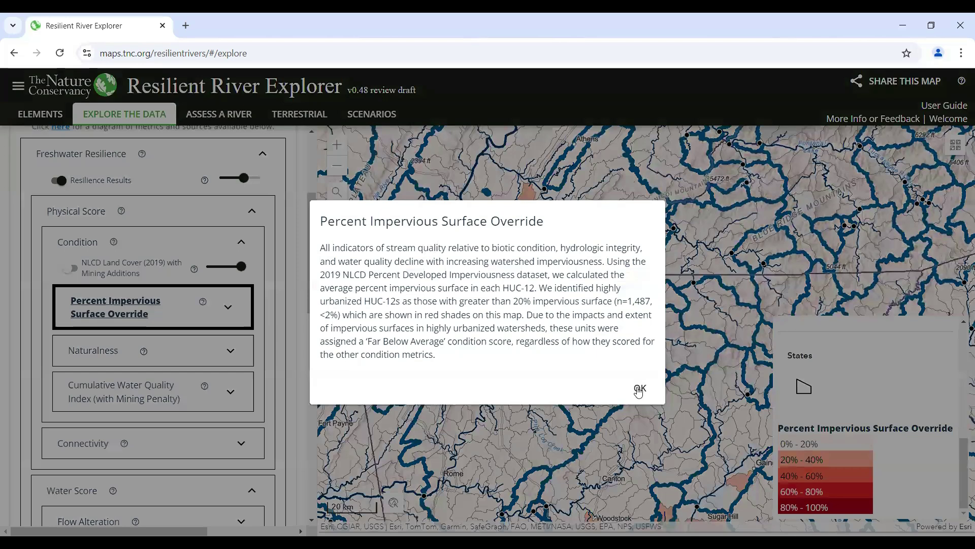
click(640, 388)
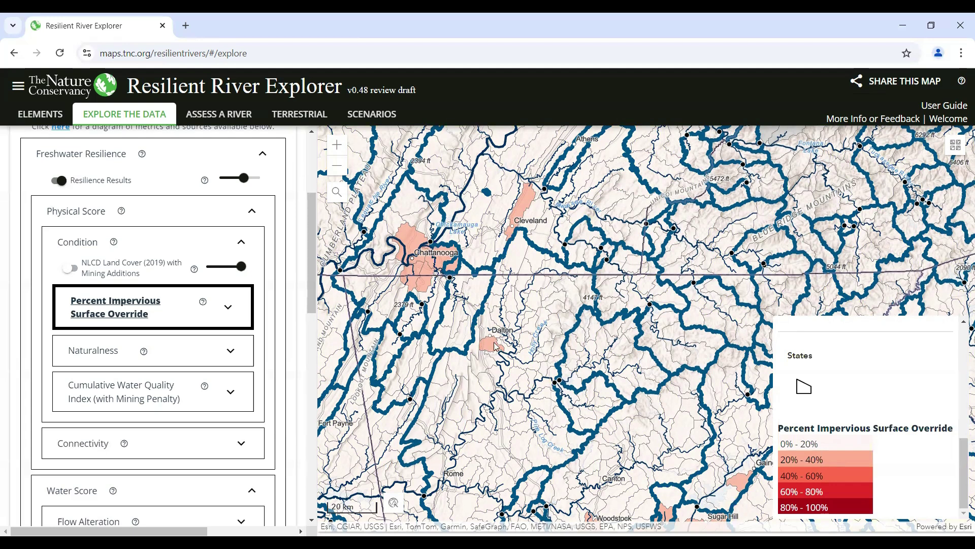
Map the overall Condition metric again for comparison, and switch to Naturalness with its nested metrics expanded.
click(81, 244)
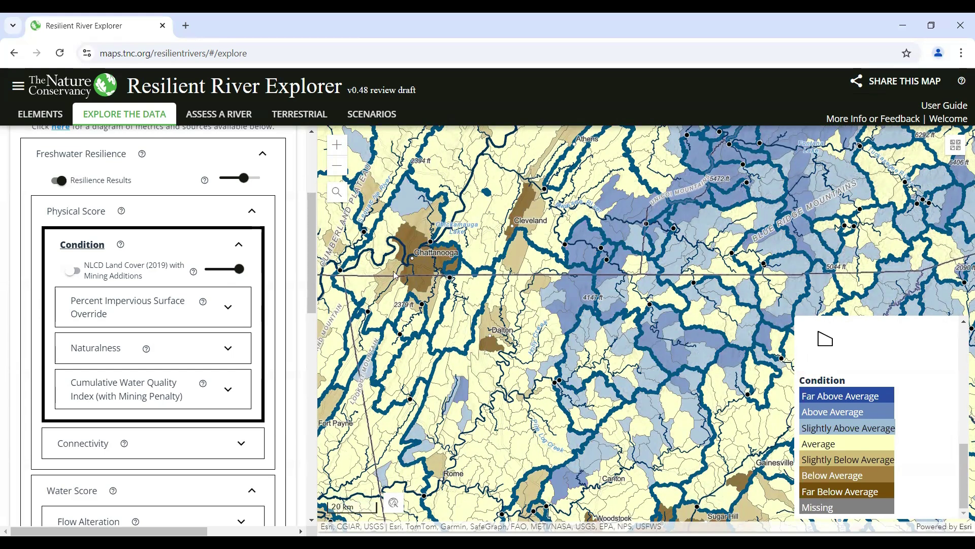
click(118, 353)
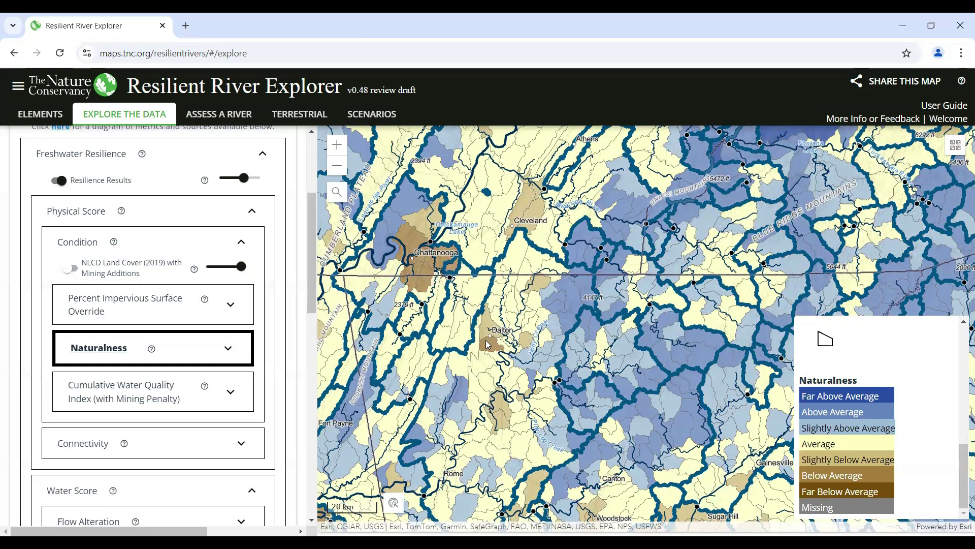
click(226, 348)
Map the Floodplain & Riparian Naturalness metric and inspect the watersheds around Beaverdale and Cohutta Mountain.
drag(314, 280, 313, 305)
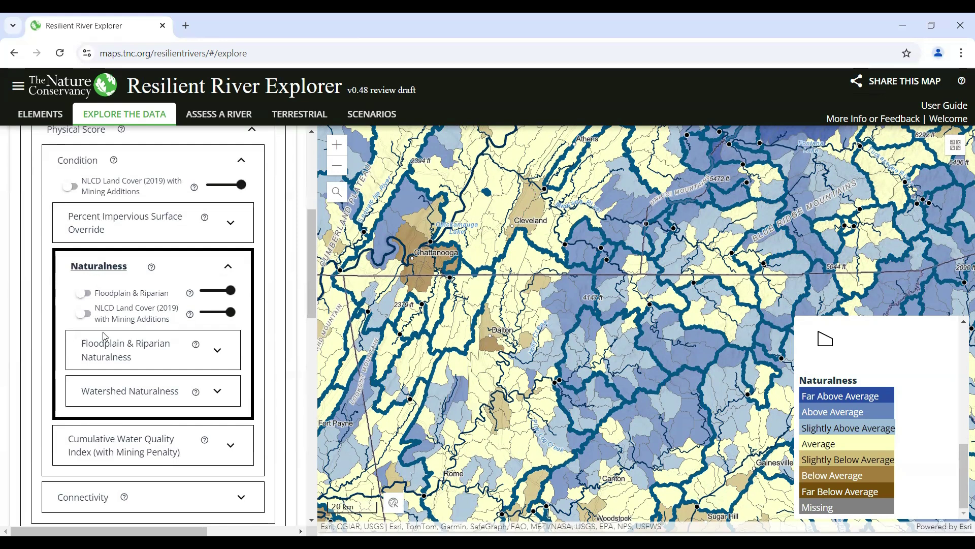
click(112, 362)
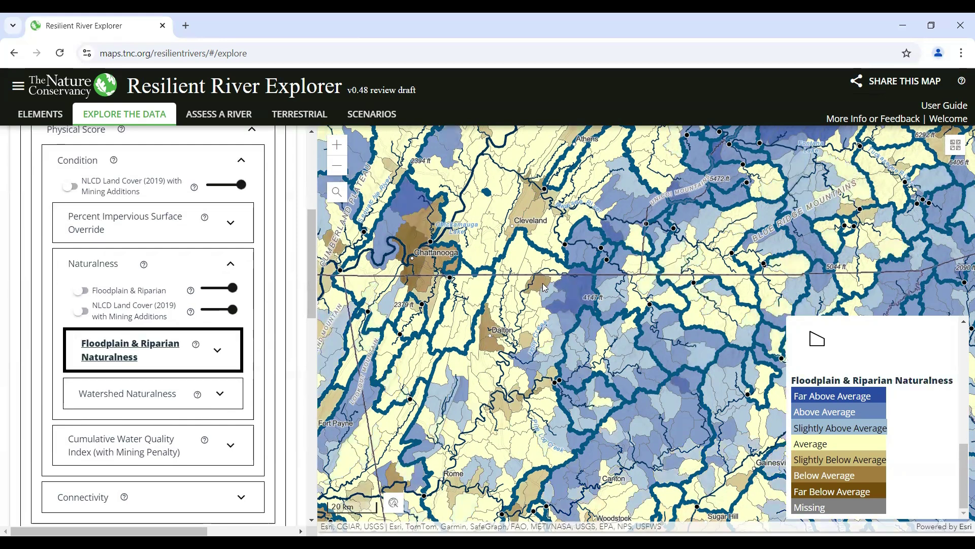
scroll(543, 287, up, 1)
scroll(543, 282, up, 2)
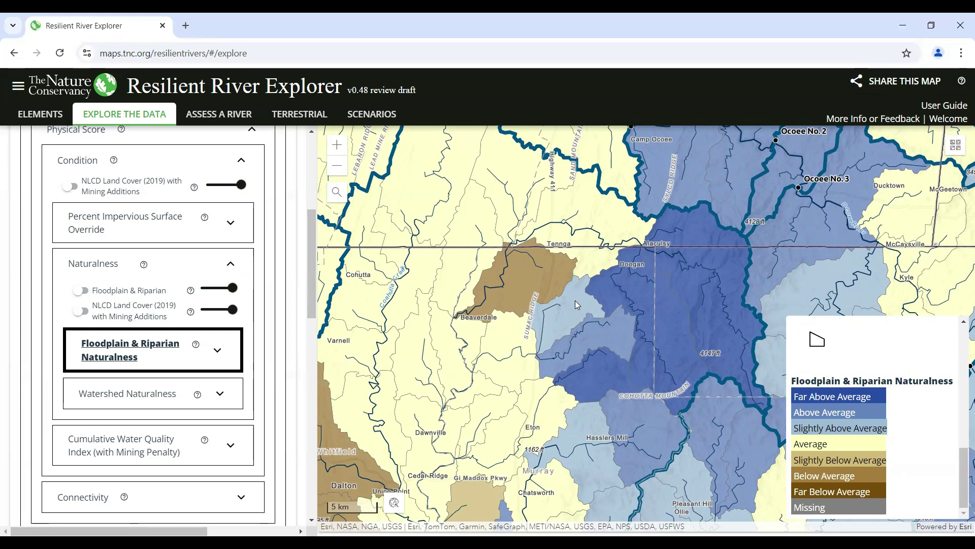
Replace the resilience results with the Floodplain & Riparian and NLCD Land Cover (2019) source layers, with land cover at about half opacity.
drag(313, 303, 310, 273)
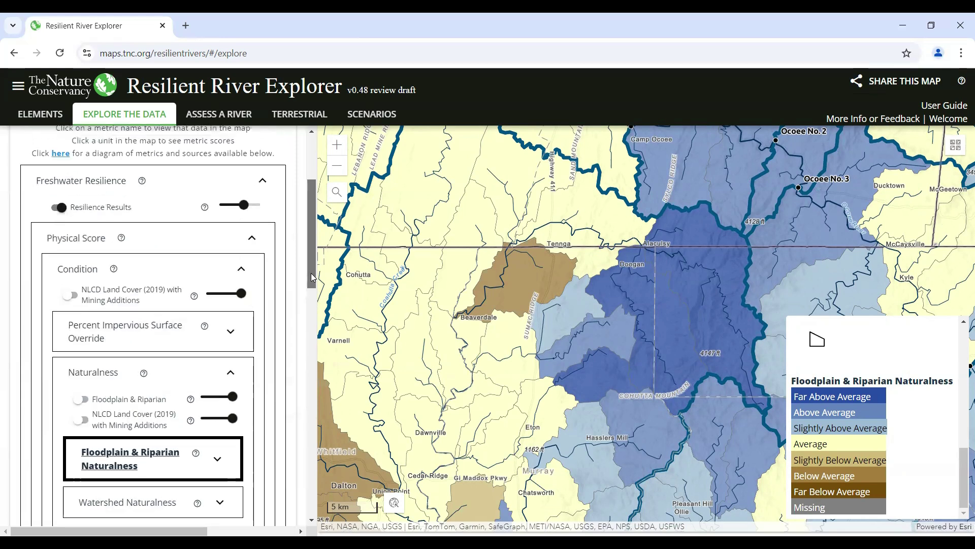
click(61, 208)
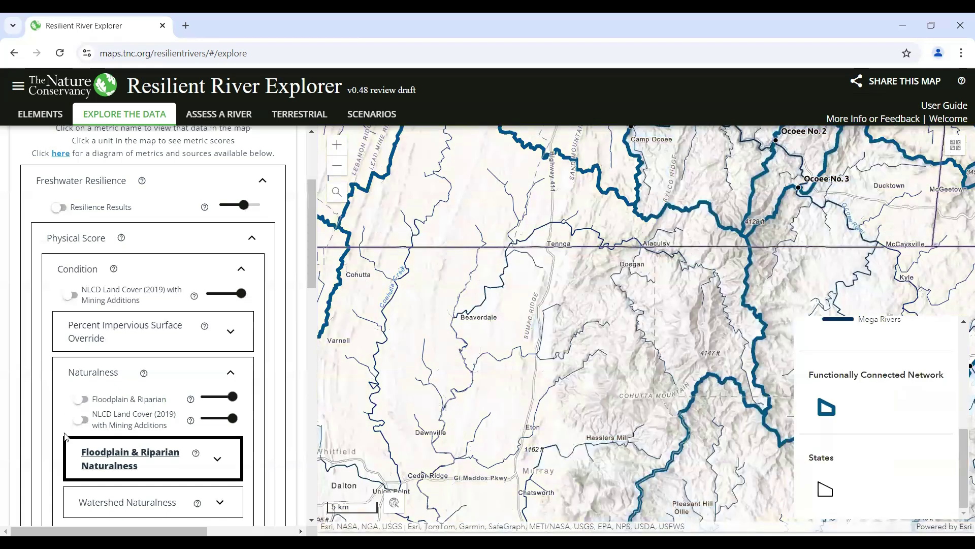
click(80, 399)
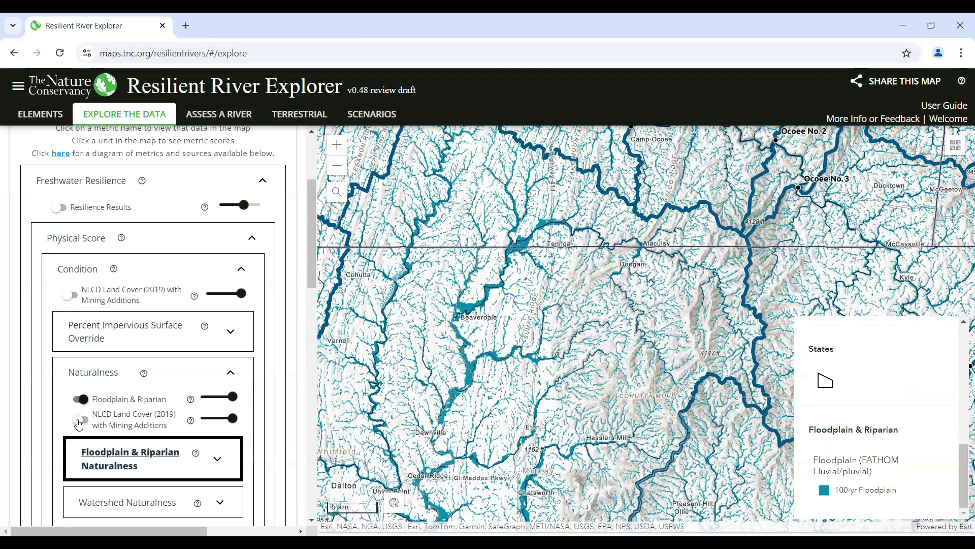
click(79, 422)
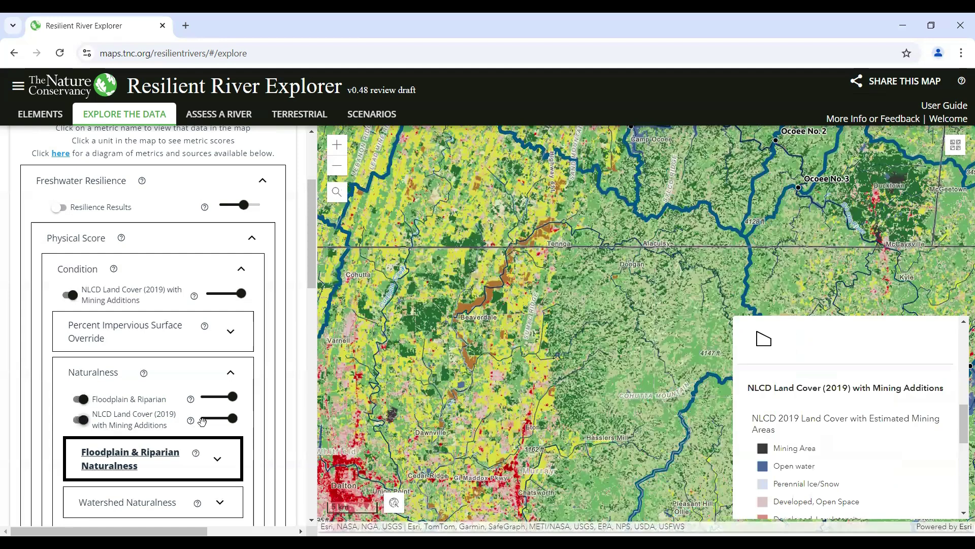
drag(233, 418, 216, 421)
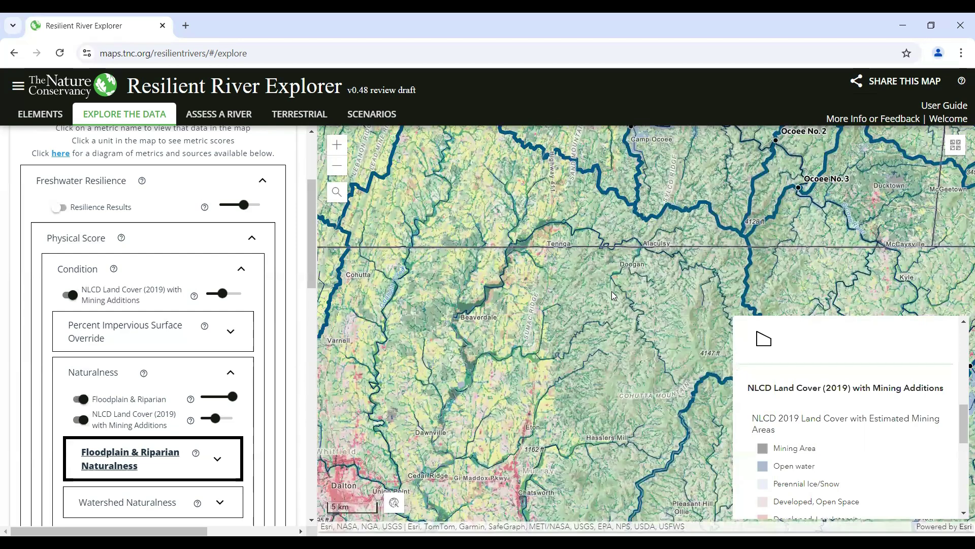
Hide the Floodplain & Riparian and NLCD Land Cover (2019) with Mining Additions source layers under Naturalness.
click(82, 400)
click(80, 419)
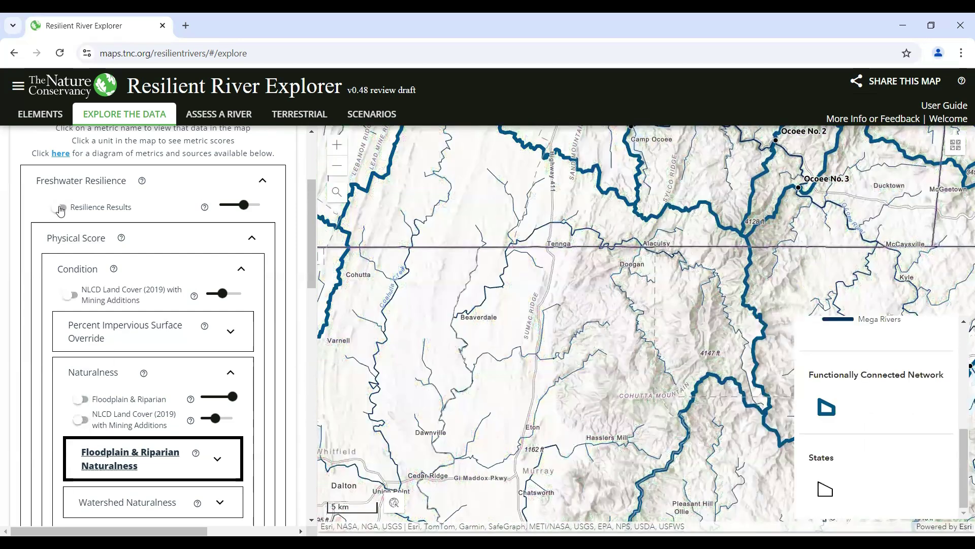
Show the resilience results again and map the Watershed Naturalness metric.
click(60, 208)
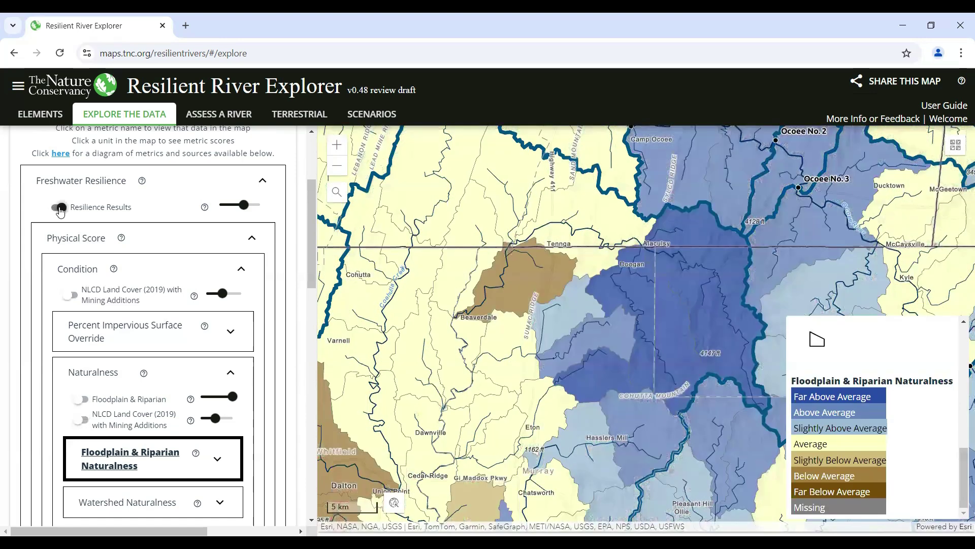
drag(312, 276, 314, 333)
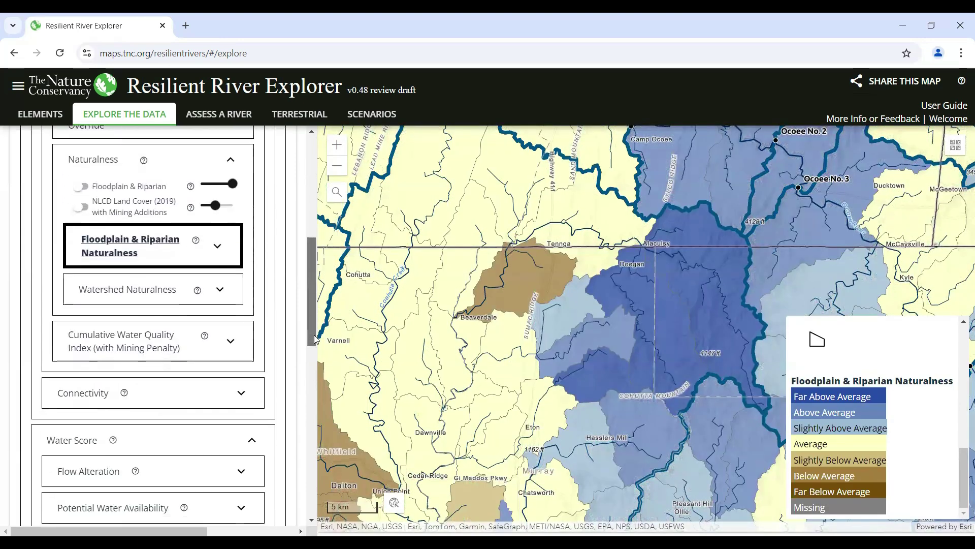
click(105, 294)
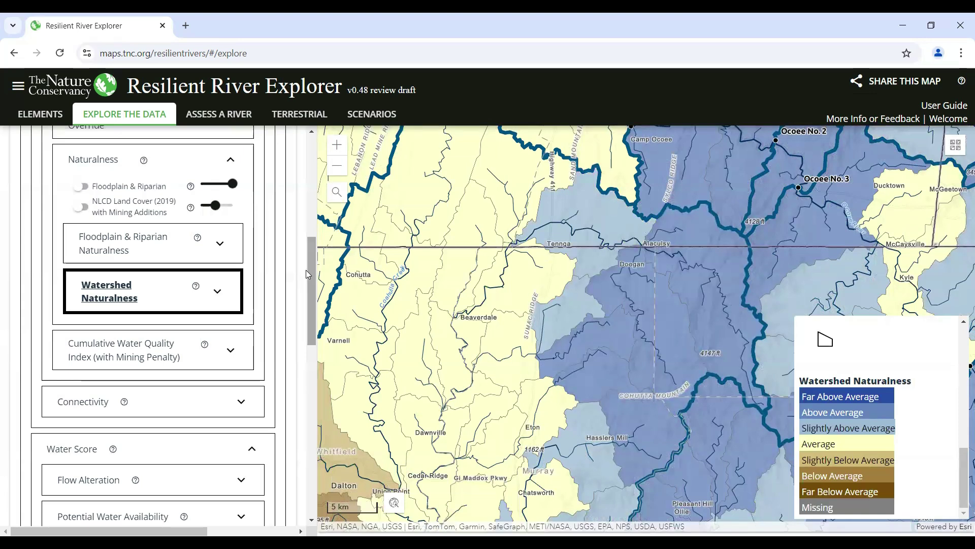
Replace the resilience results with the NLCD Land Cover (2019) with Mining Additions source layer under Naturalness at full opacity.
scroll(305, 236, up, 4)
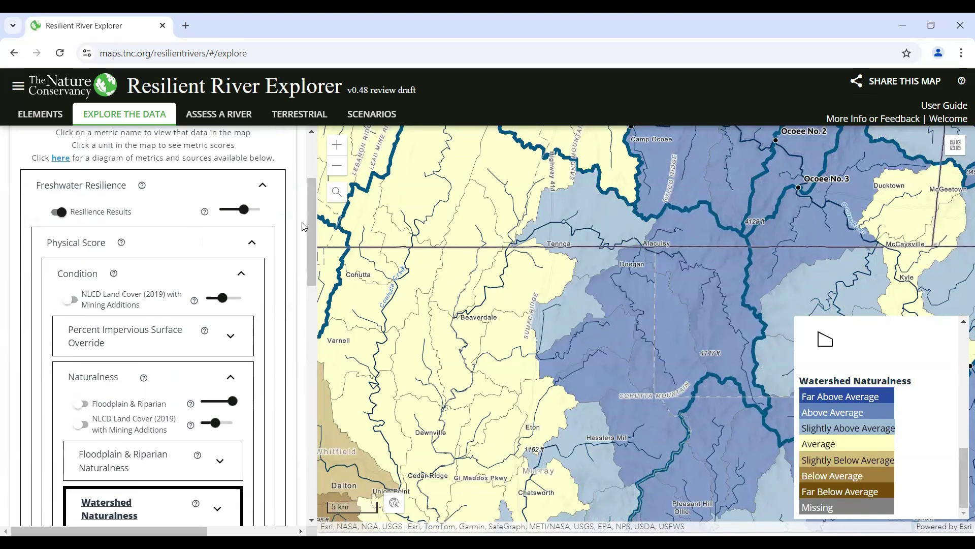
click(60, 212)
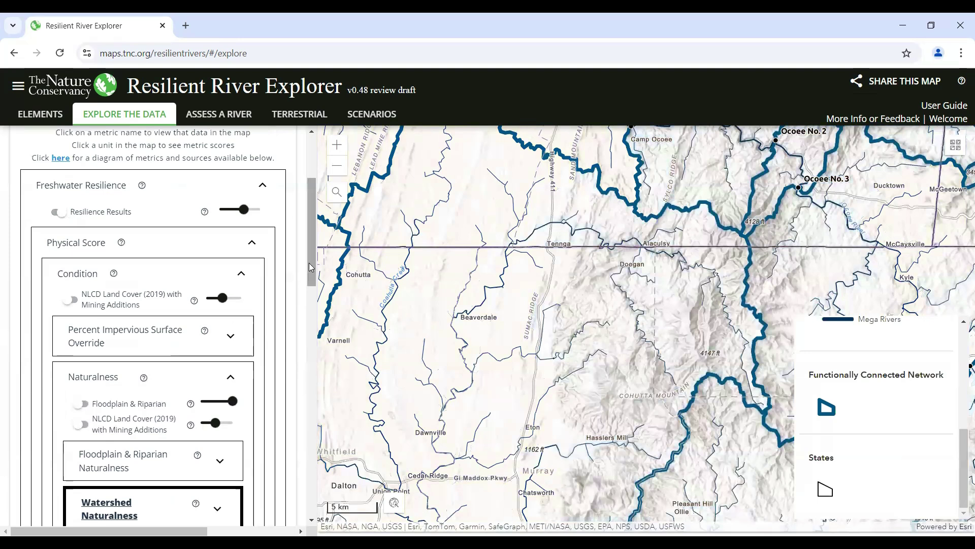
scroll(311, 285, down, 1)
click(90, 362)
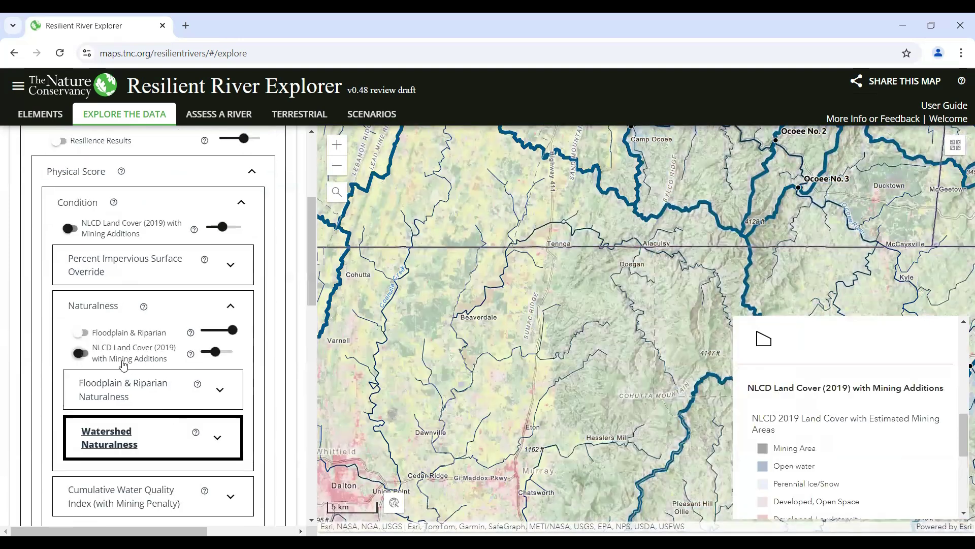
drag(216, 352, 232, 352)
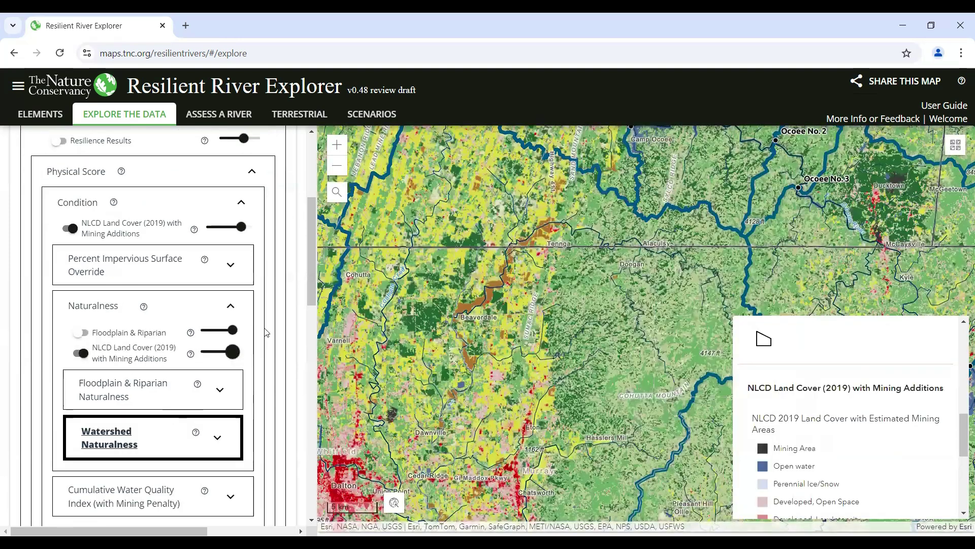
Overlay the HUC12 Watersheds boundaries on the land cover map and return to the Naturalness metrics.
click(314, 460)
scroll(35, 360, down, 1)
click(45, 342)
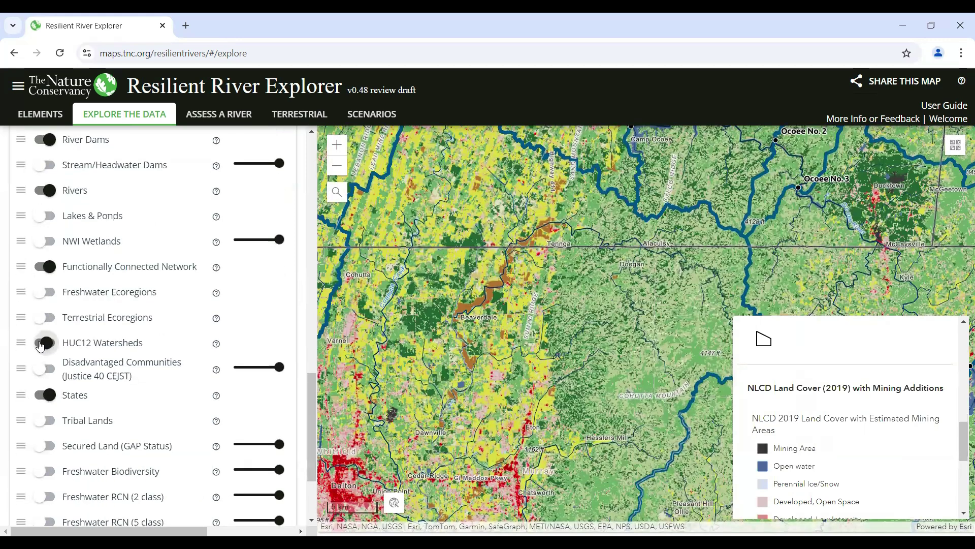
drag(313, 391, 309, 257)
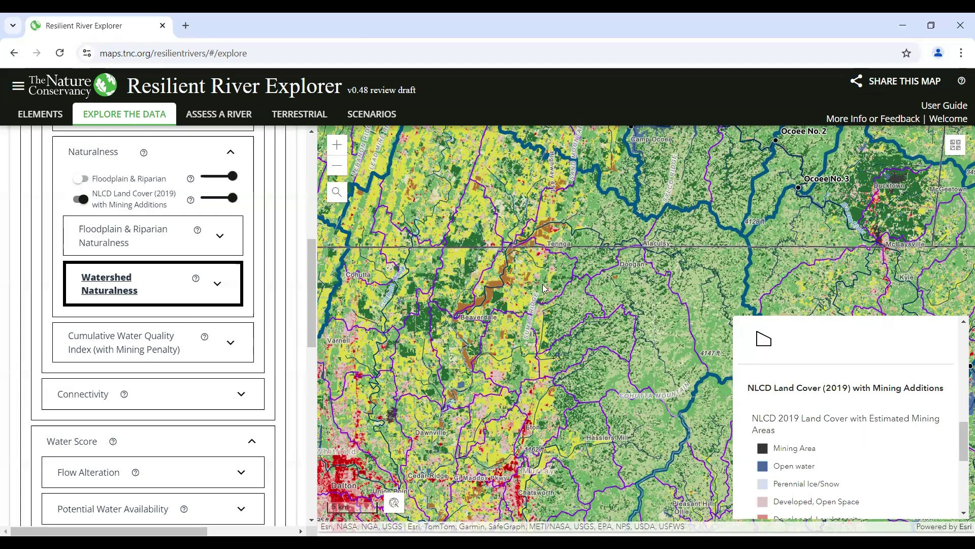
Bring back the Watershed Naturalness resilience results and hide the NLCD Land Cover (2019) source layer.
scroll(312, 223, up, 5)
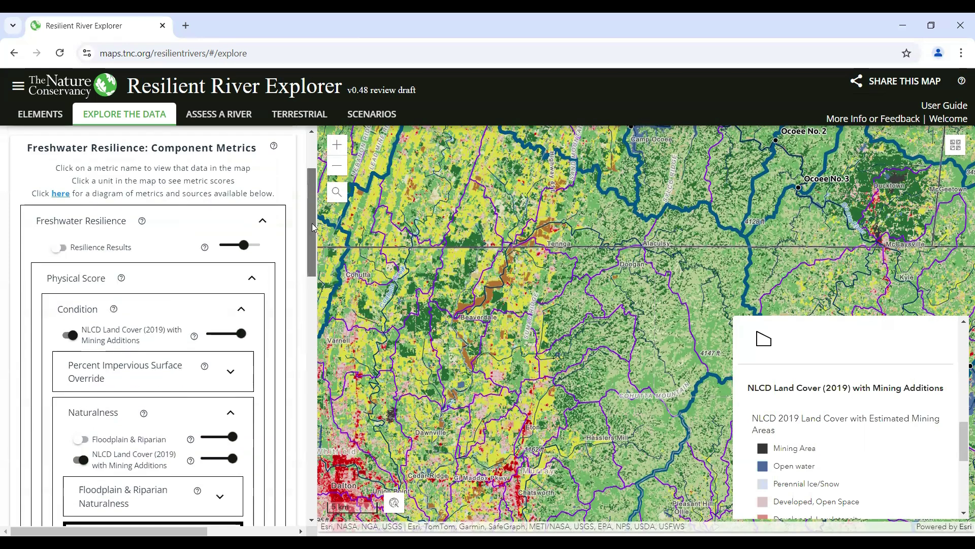
click(58, 253)
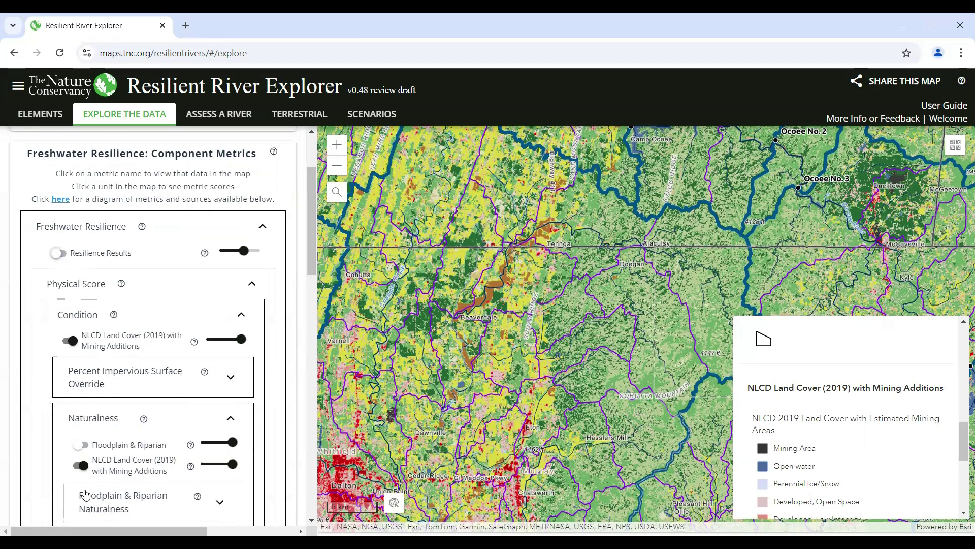
click(81, 465)
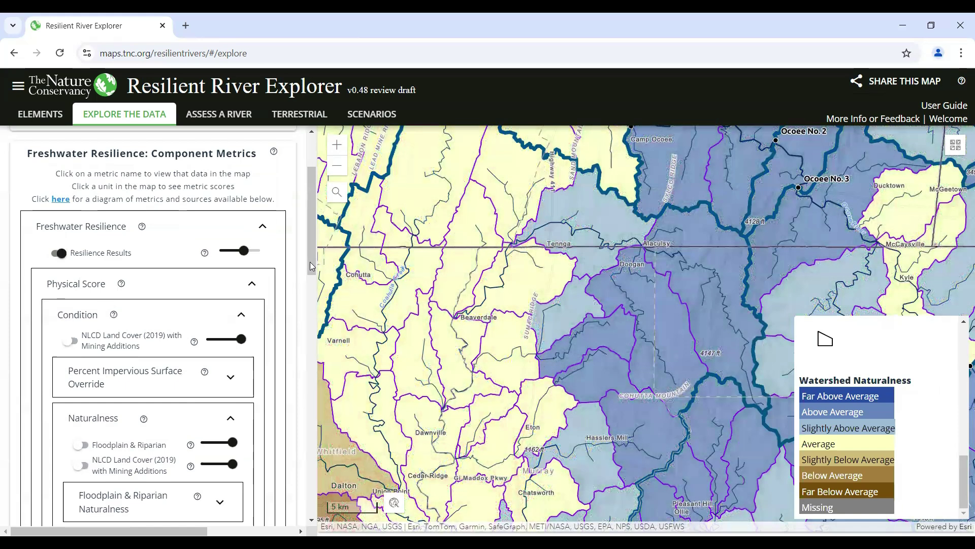
Map the Cumulative Water Quality Index (with Mining Penalty) metric and expand its source layers and nested metrics.
drag(310, 273, 307, 322)
scroll(113, 344, down, 2)
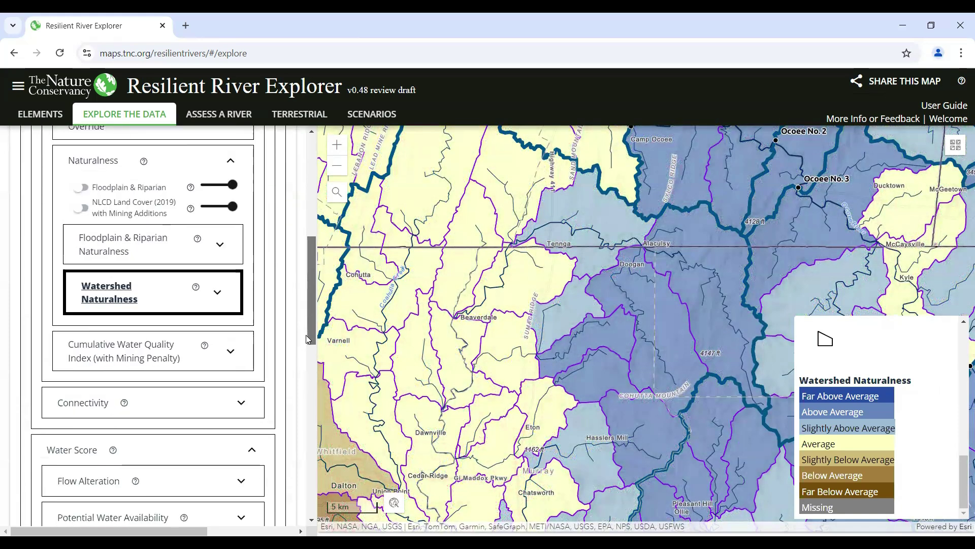
click(118, 351)
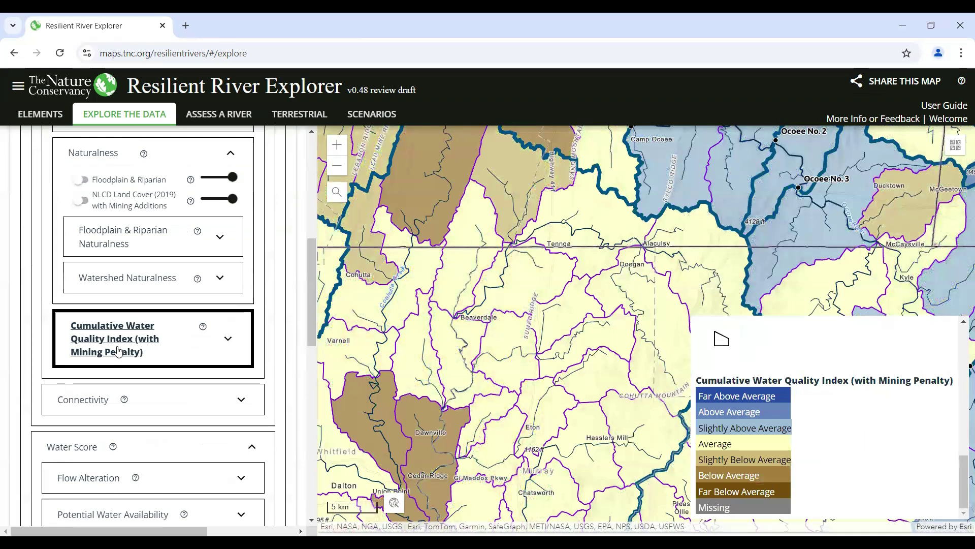
click(230, 340)
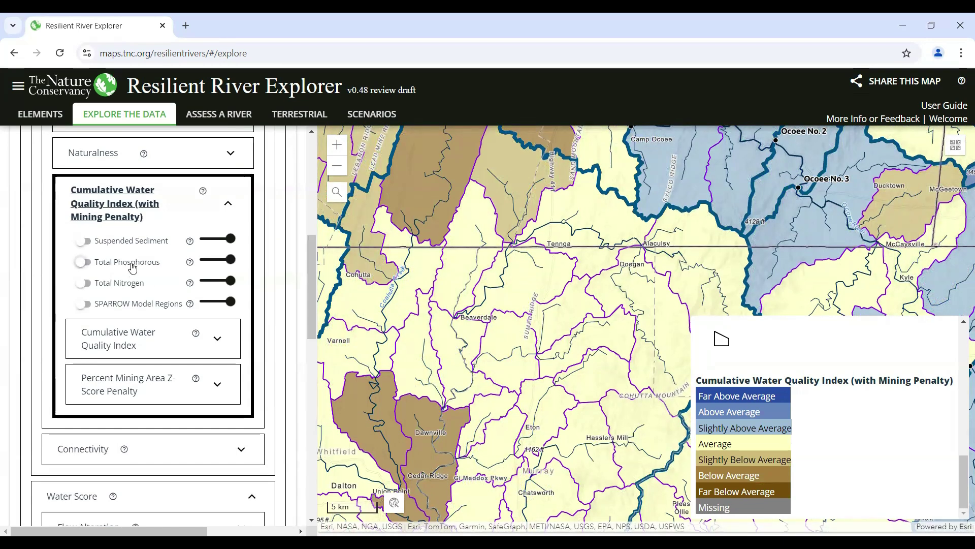
Replace the resilience results with the Suspended Sediment source layer and review its yield classes in the legend.
drag(312, 285, 310, 221)
click(57, 222)
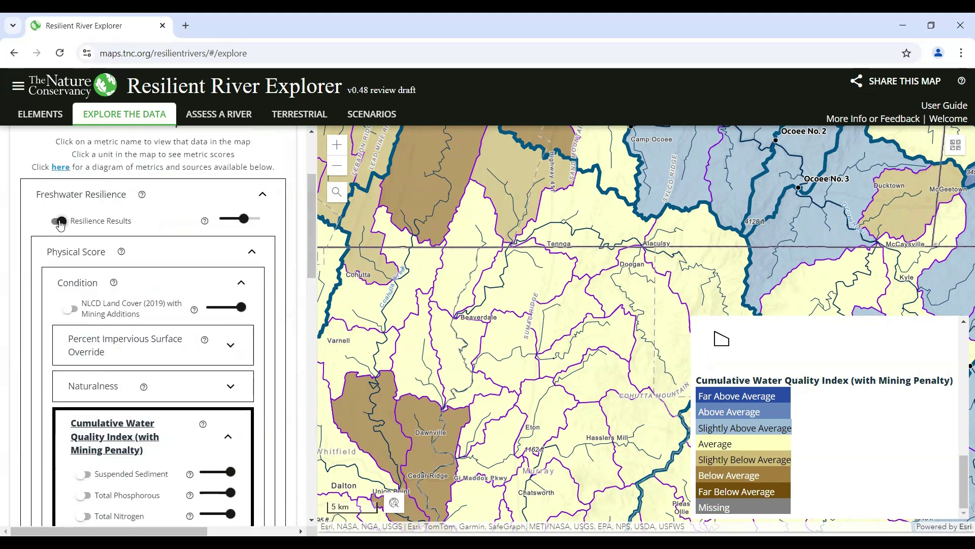
scroll(312, 269, down, 3)
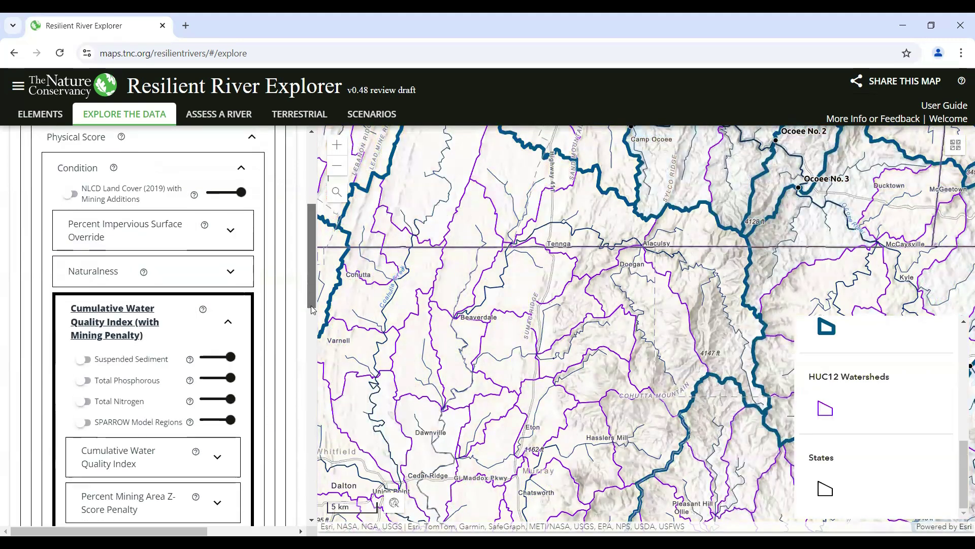
click(81, 291)
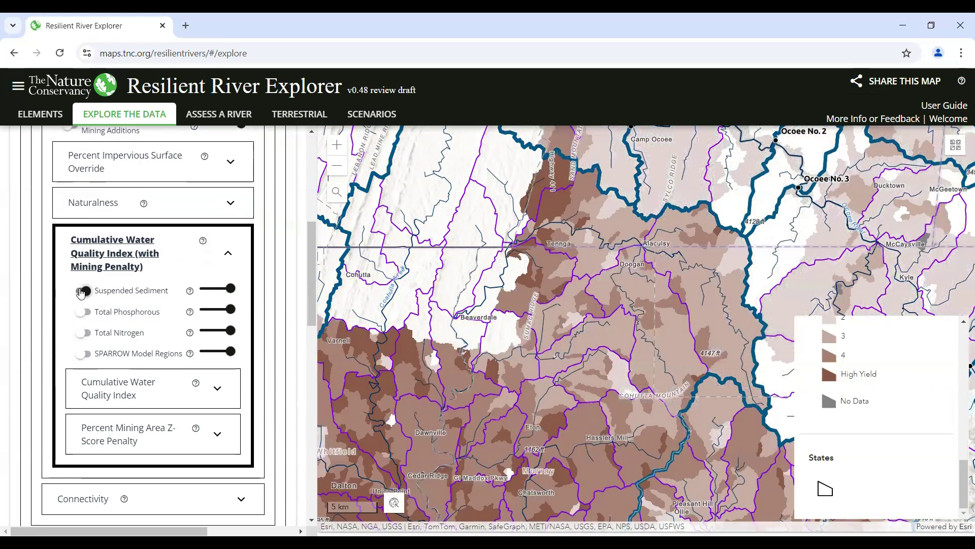
scroll(961, 461, up, 2)
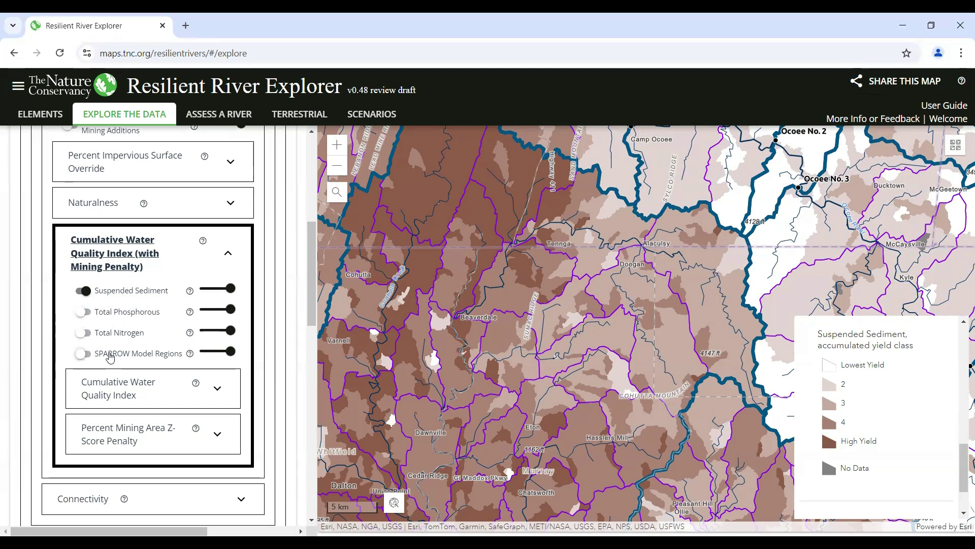
Hide the Suspended Sediment source layer and show the resilience results again.
click(84, 290)
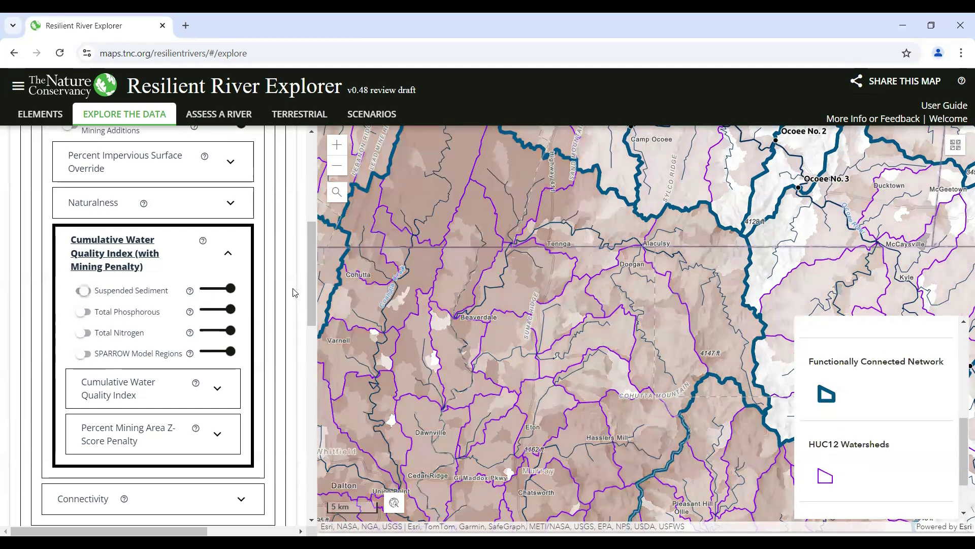
scroll(57, 248, up, 4)
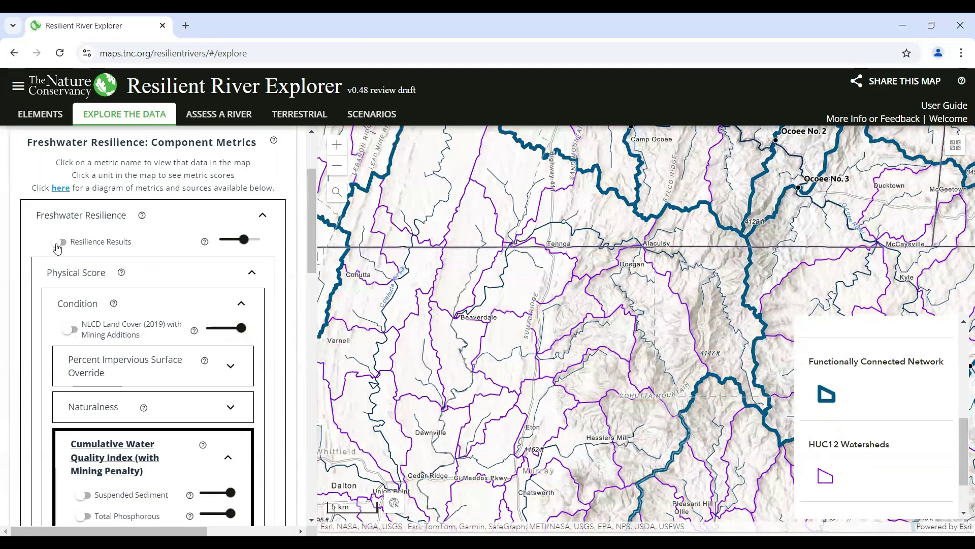
click(57, 244)
Map the Percent Mining Area Z-Score Penalty metric and inspect the penalized watersheds south and east of Cleveland.
drag(312, 257, 296, 337)
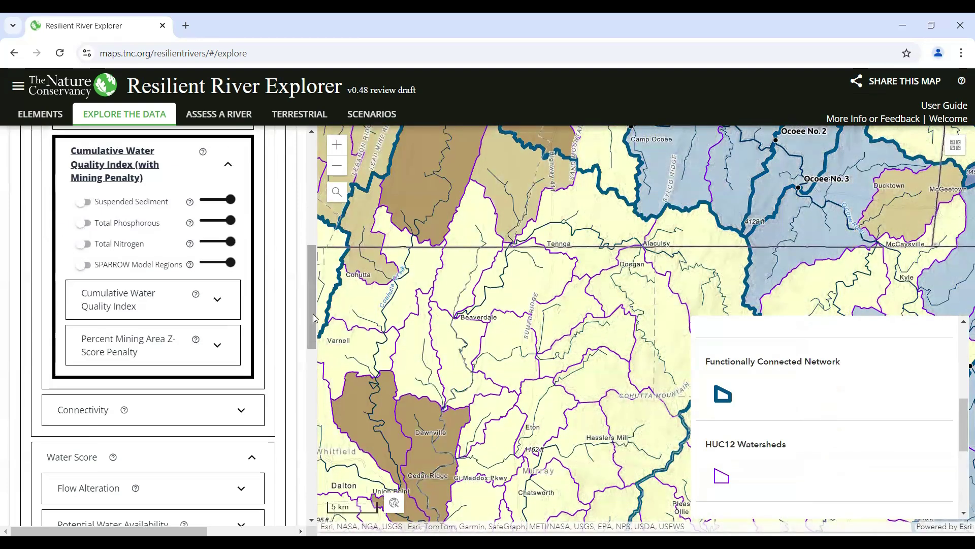
click(134, 346)
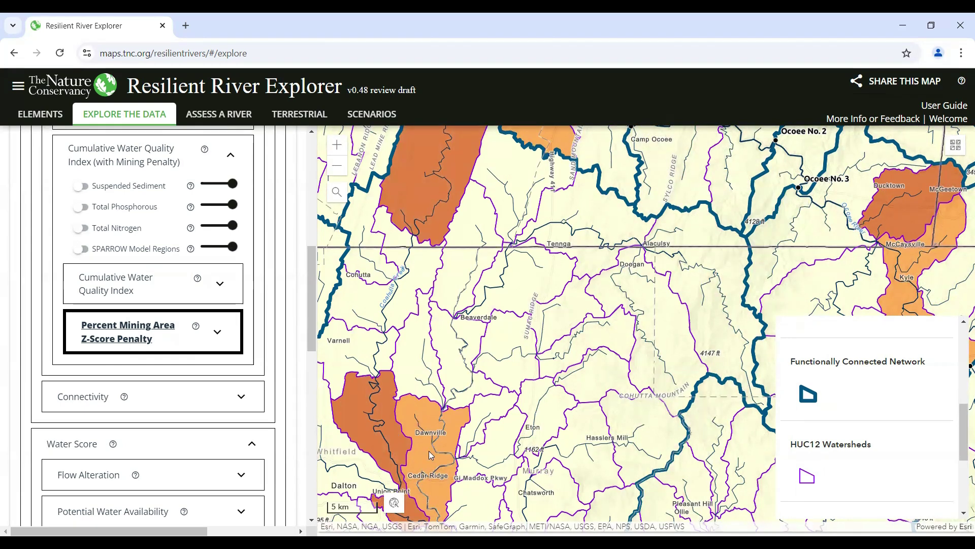
drag(452, 191, 451, 352)
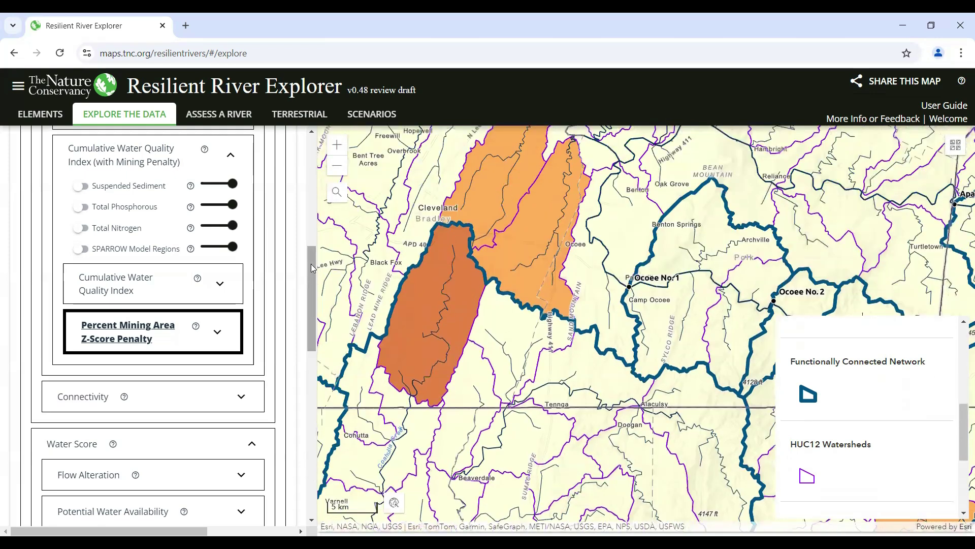
Replace the mining penalty results with the NLCD Land Cover (2019) with Mining Additions source layer under Condition.
scroll(152, 305, up, 5)
click(59, 205)
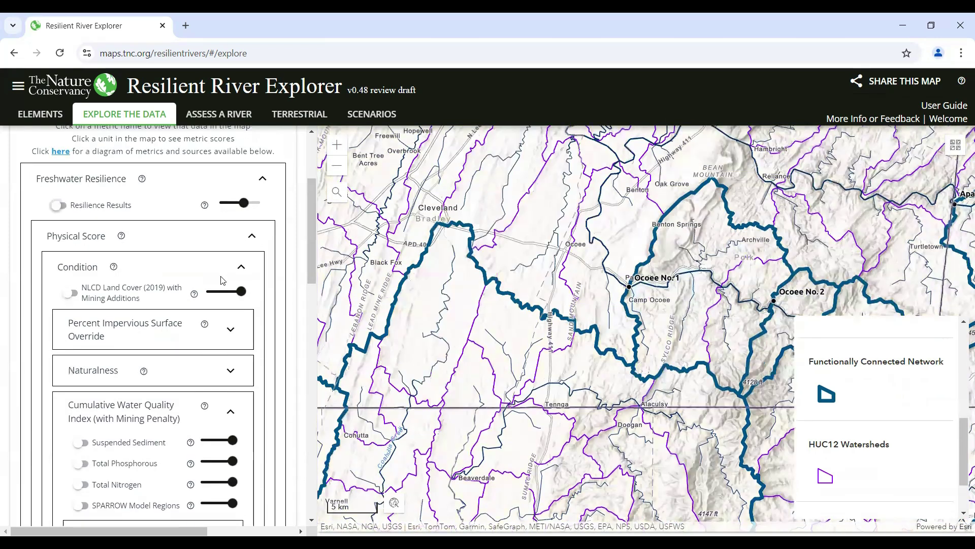
scroll(313, 323, down, 2)
scroll(313, 325, down, 3)
scroll(312, 325, up, 3)
click(70, 193)
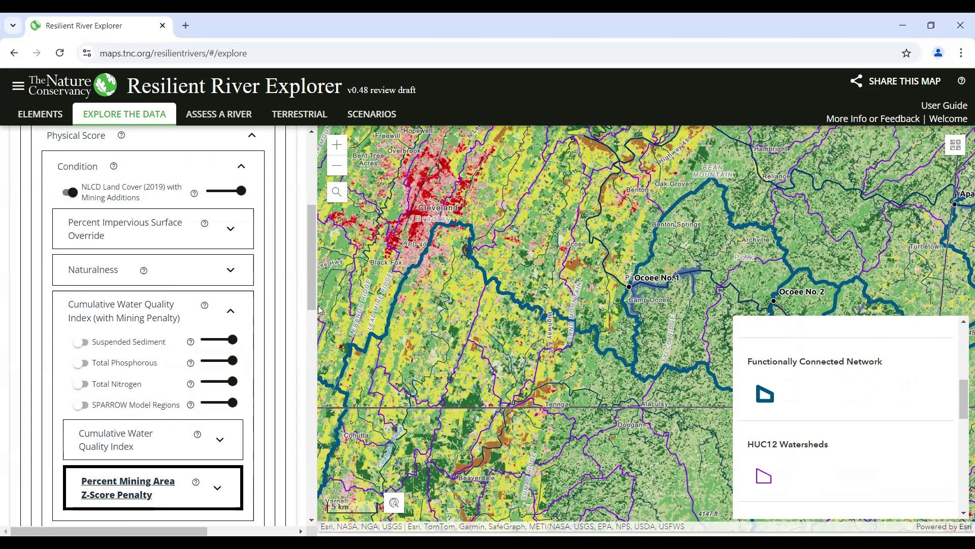
Open the feedback and additional information with the data downloads and project resources.
drag(309, 309, 309, 346)
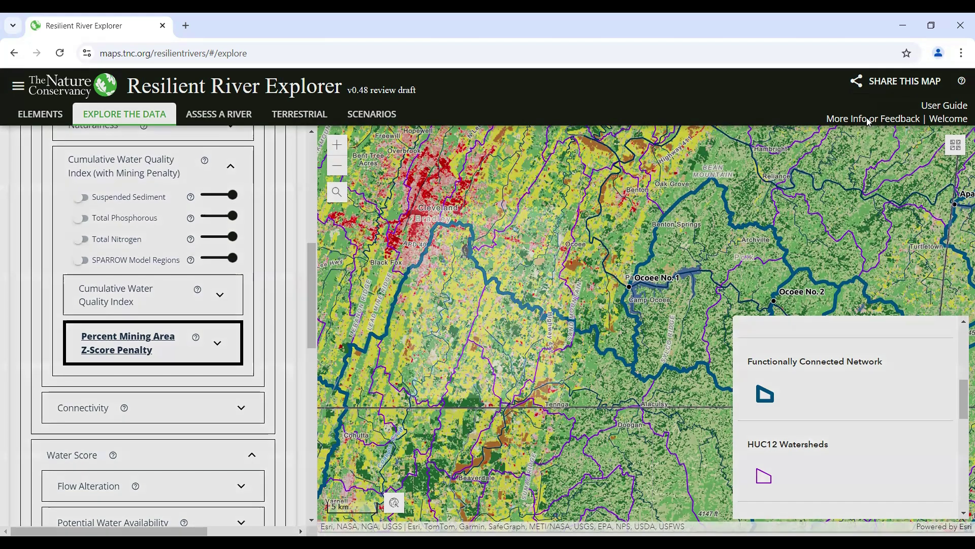
click(870, 122)
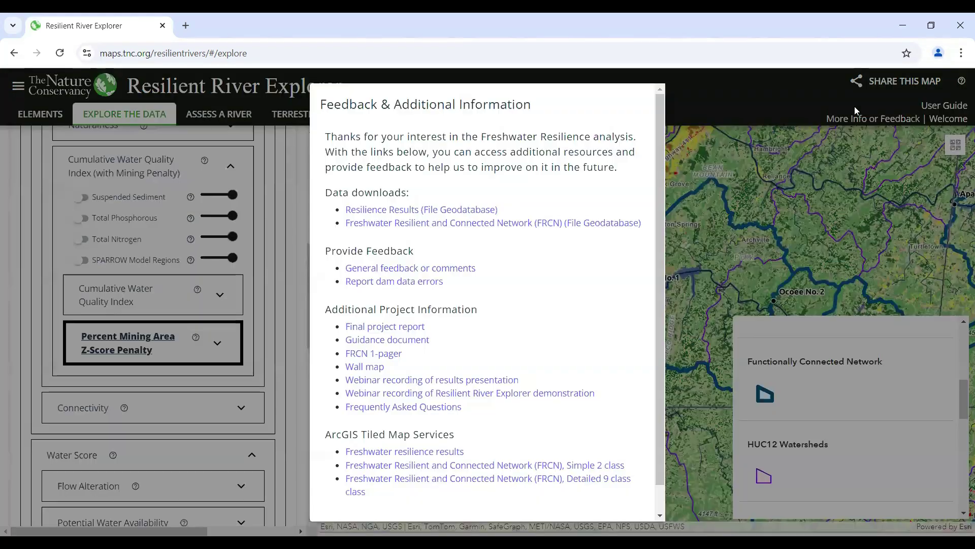